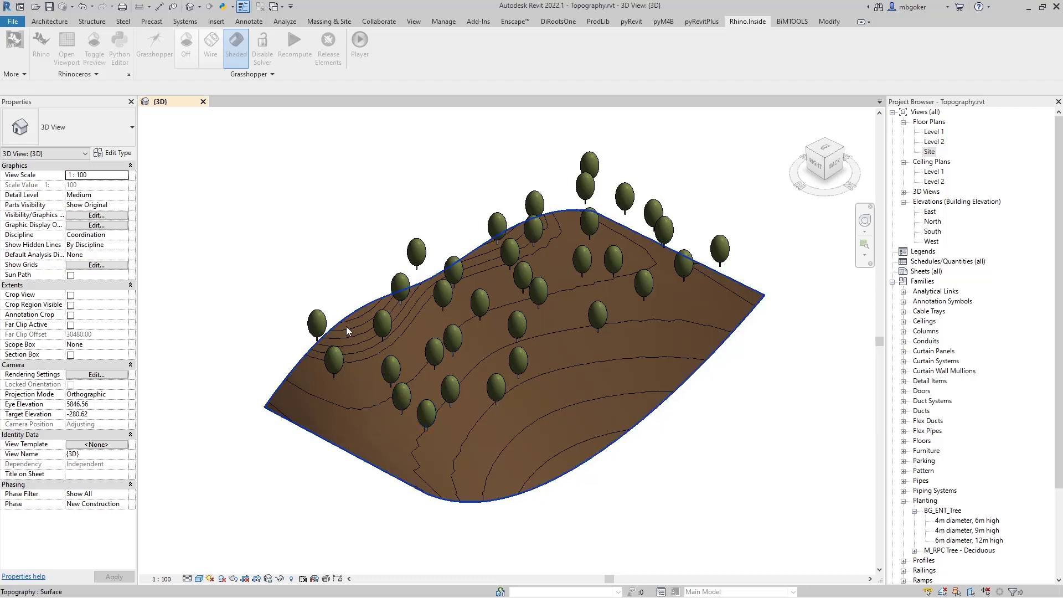
Step: Examine how the trees sit relative to the sloping topography, from the side and in 3D
click(816, 164)
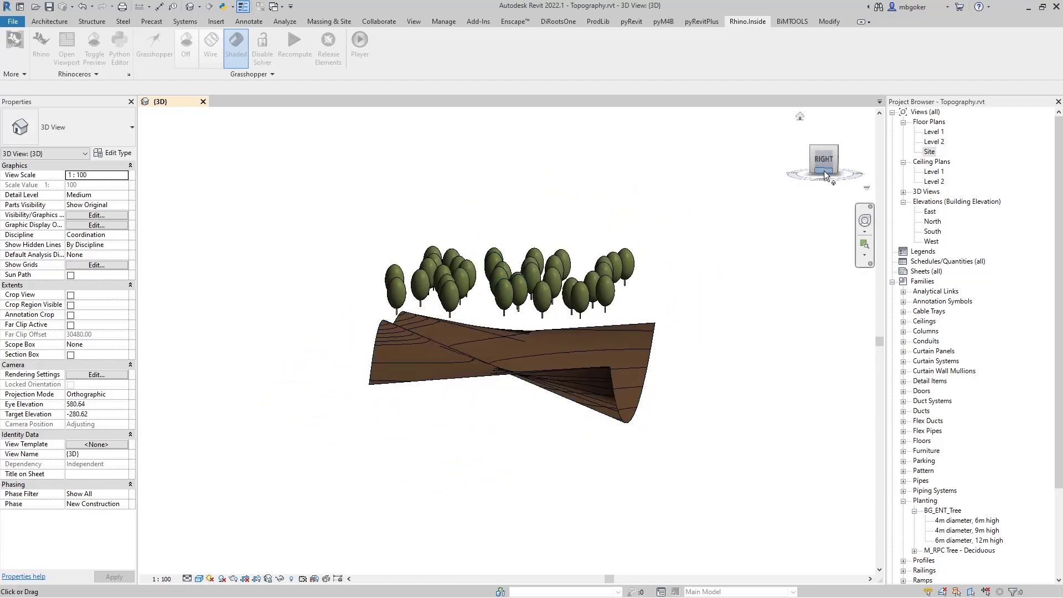
click(824, 161)
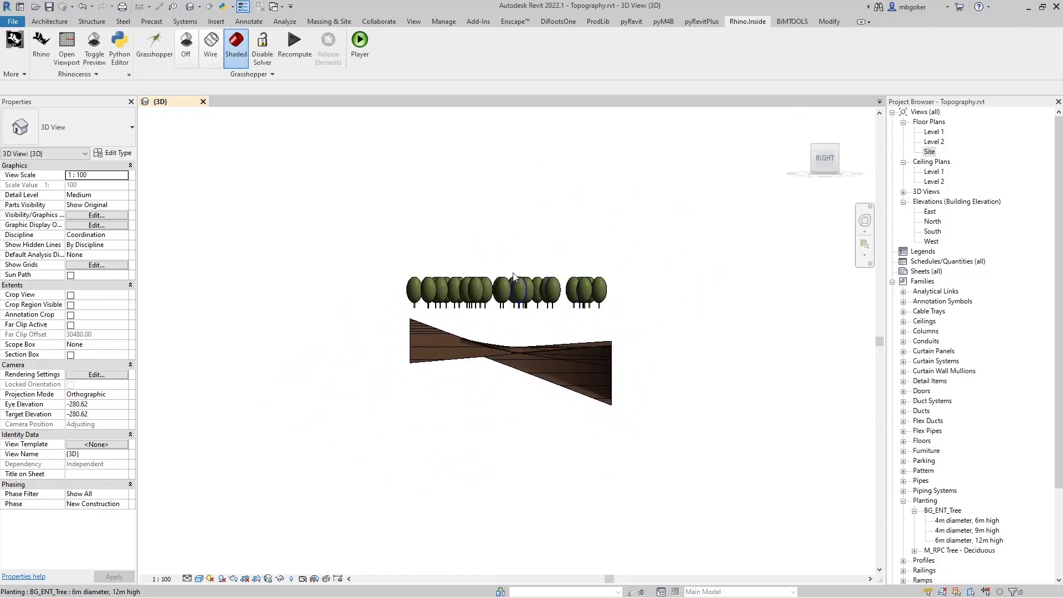
scroll(463, 277, up, 2)
drag(315, 248, 746, 357)
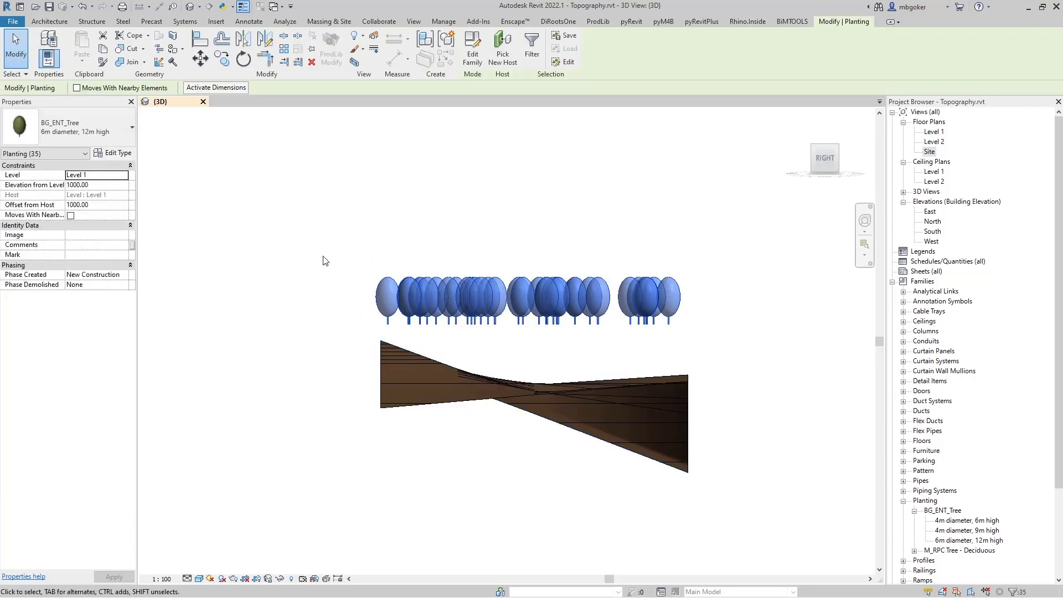
shift+middle_drag(563, 409, 550, 390)
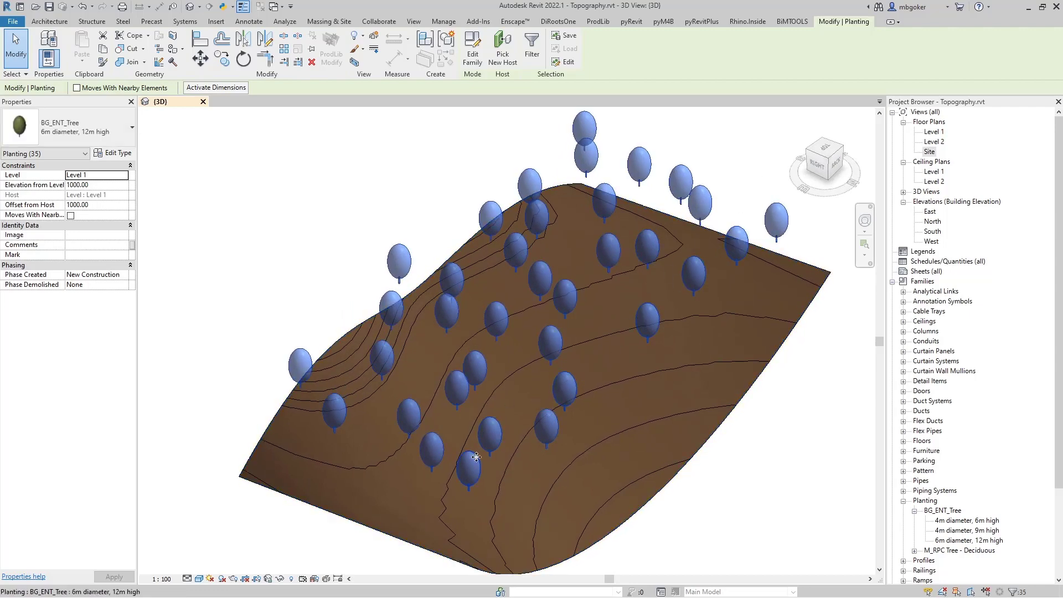
click(331, 493)
scroll(320, 456, down, 2)
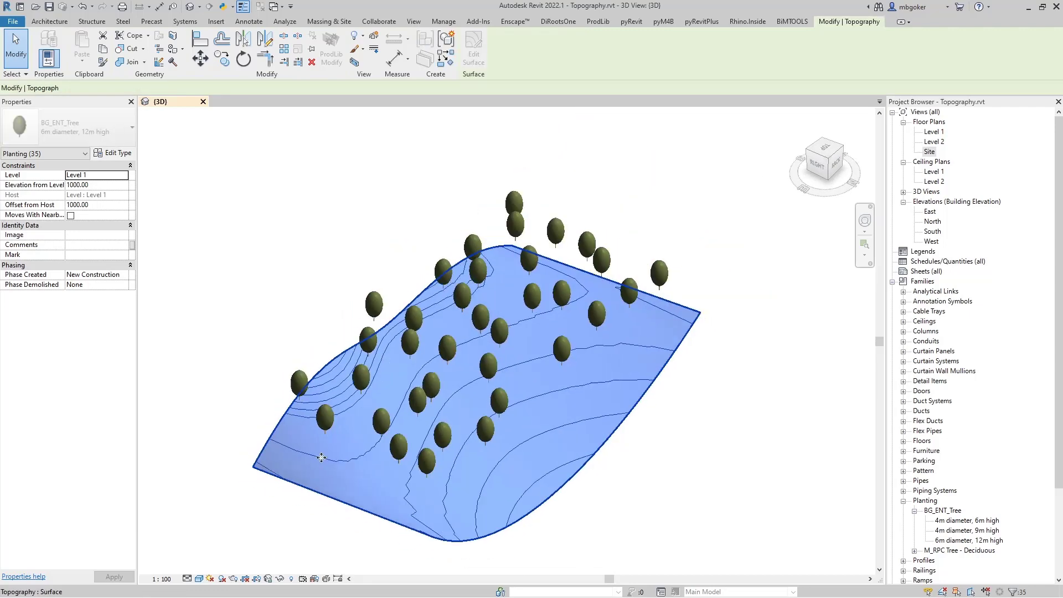
middle_drag(386, 477, 391, 443)
scroll(390, 443, up, 2)
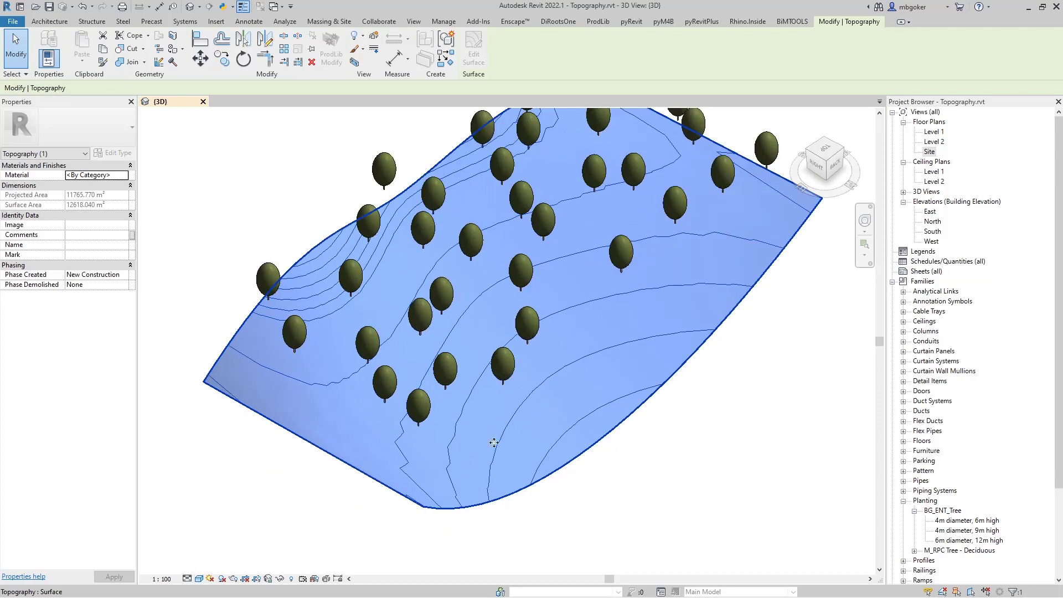
scroll(274, 268, up, 4)
click(275, 271)
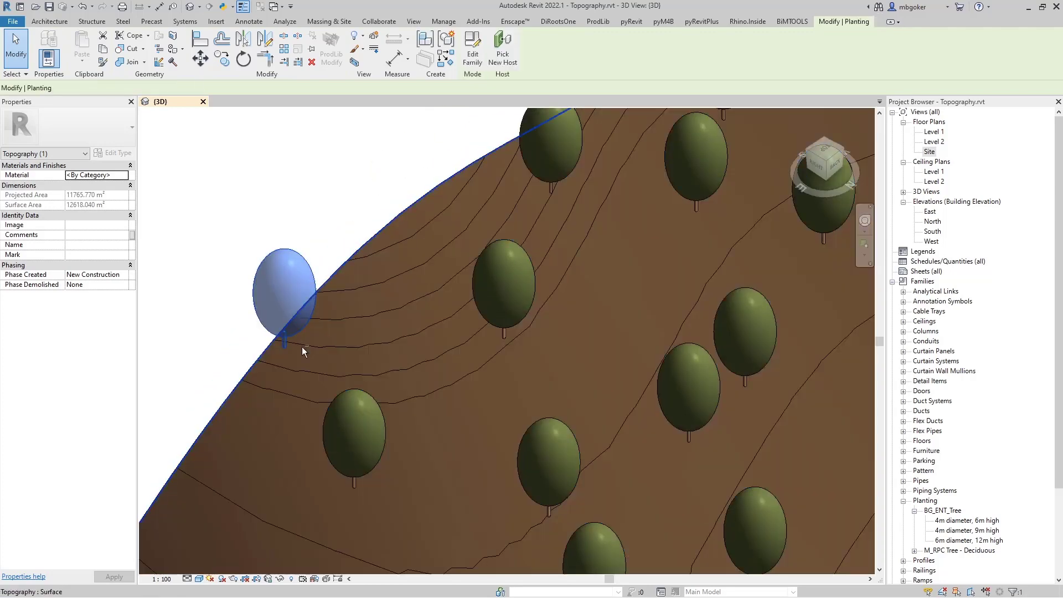
shift+middle_drag(301, 349, 313, 301)
click(253, 231)
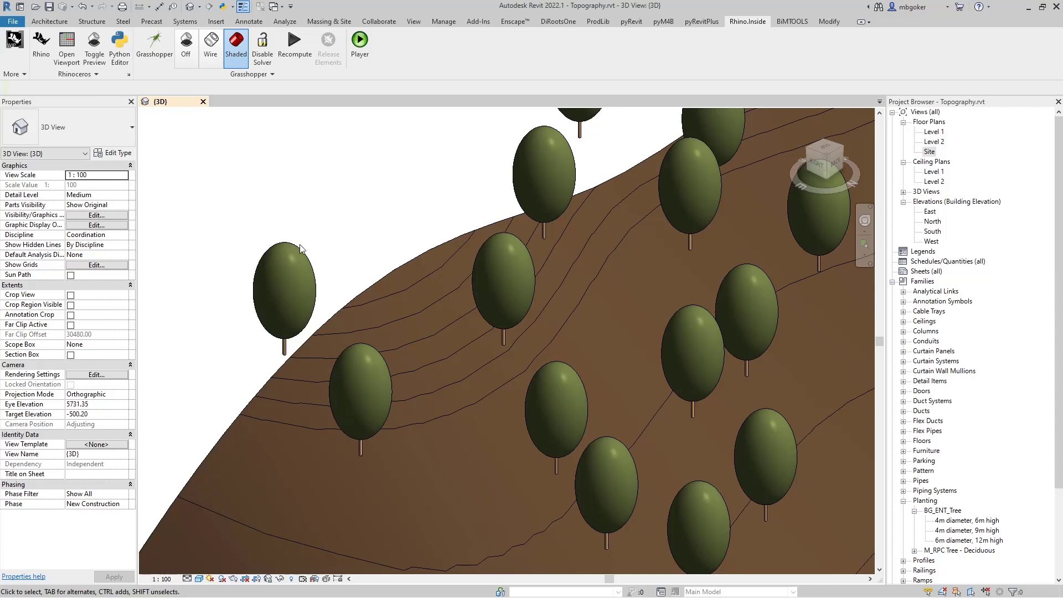
click(826, 157)
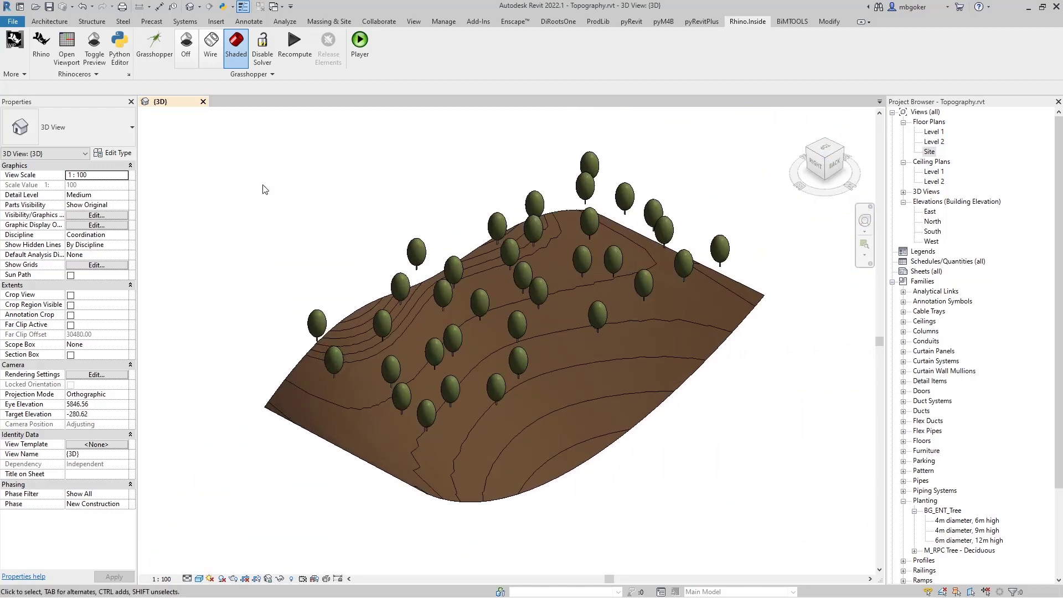
Step: Open Grasshopper alongside the model and select the farthest tree to inspect its category
click(154, 47)
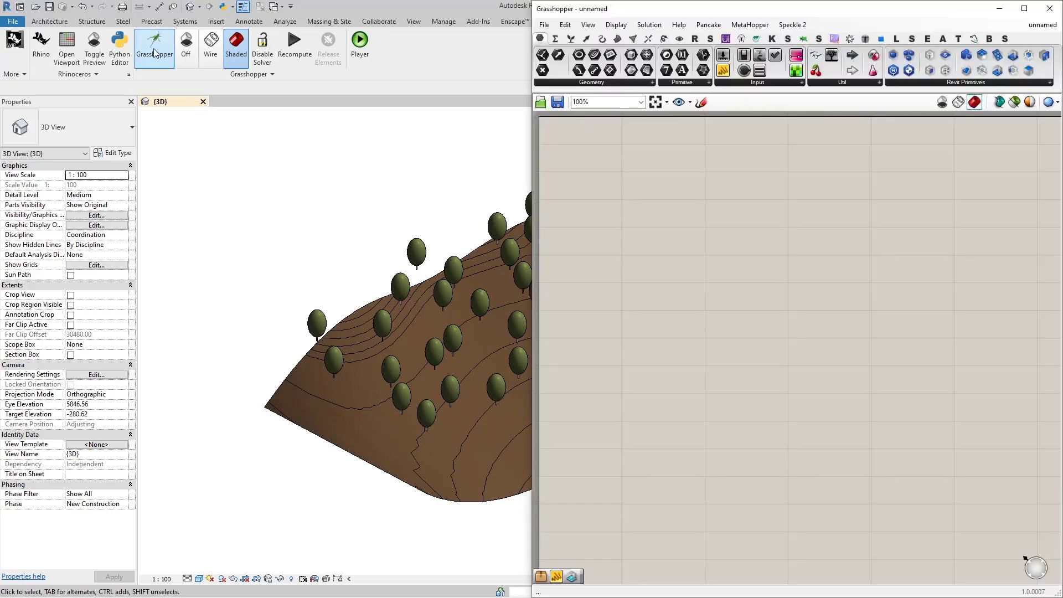
middle_drag(425, 214, 328, 199)
scroll(327, 206, down, 1)
click(404, 177)
click(404, 177)
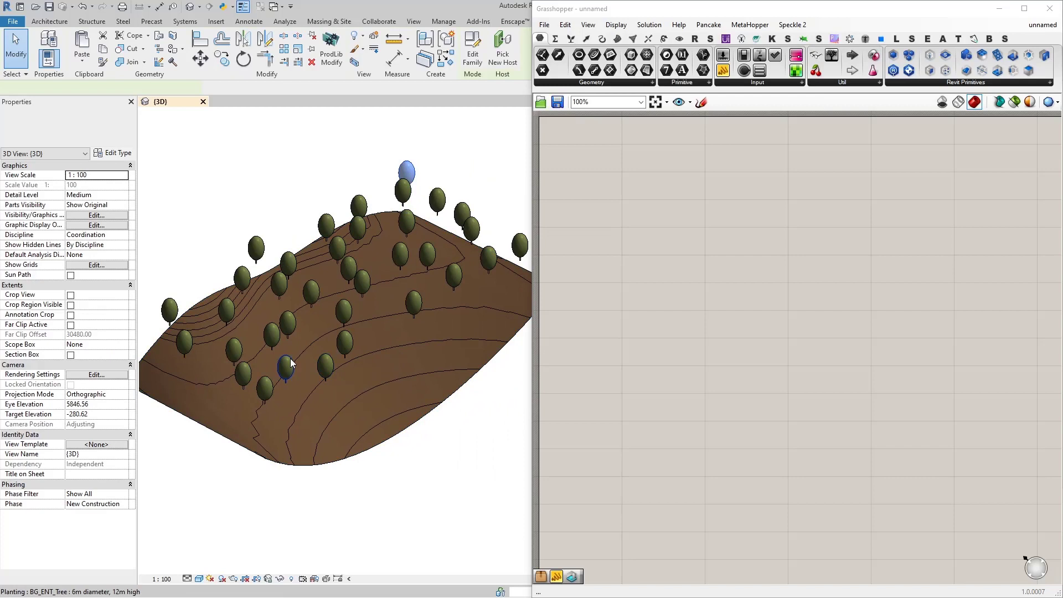
scroll(407, 166, up, 4)
scroll(365, 206, up, 3)
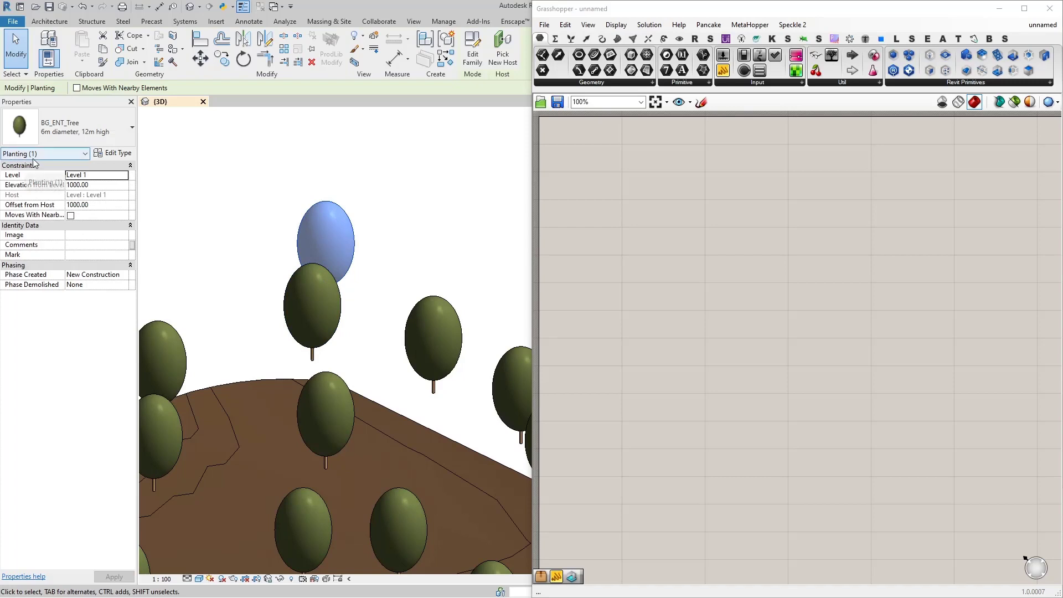
Step: Add a Built-In Categories selector to the empty Grasshopper canvas
double_click(625, 276)
text(built)
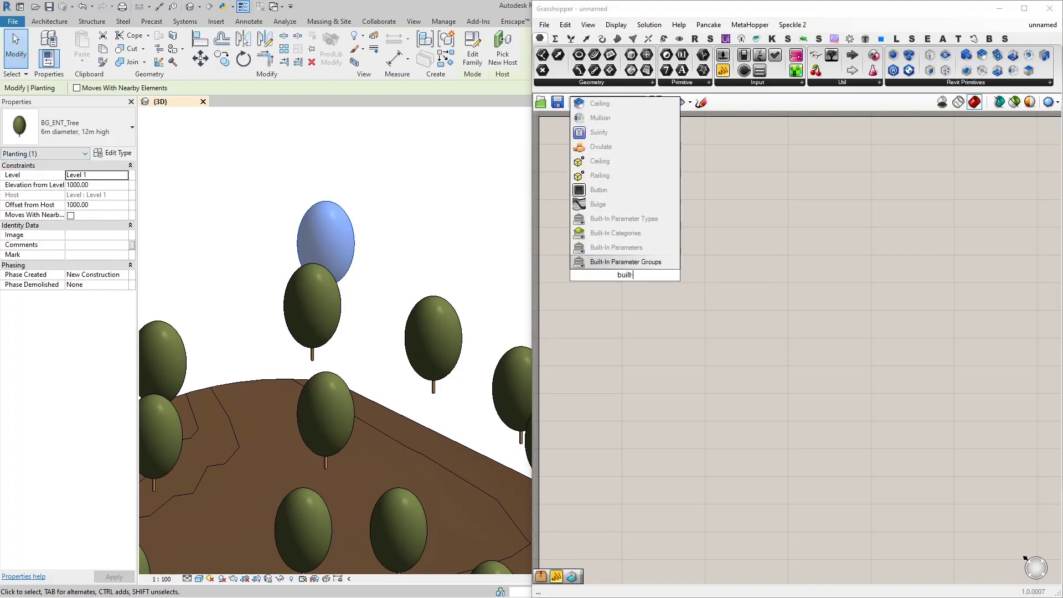
text(-)
key(Up)
key(Up)
key(Return)
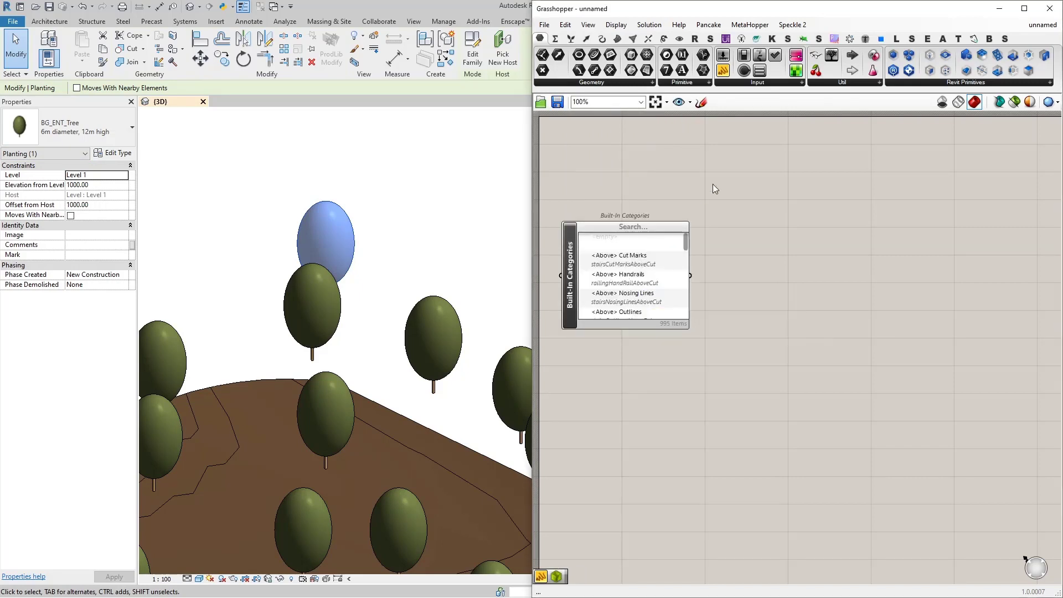
Step: Filter the Built-In Categories list with "?plant" and choose Planting
click(637, 227)
text(?plan)
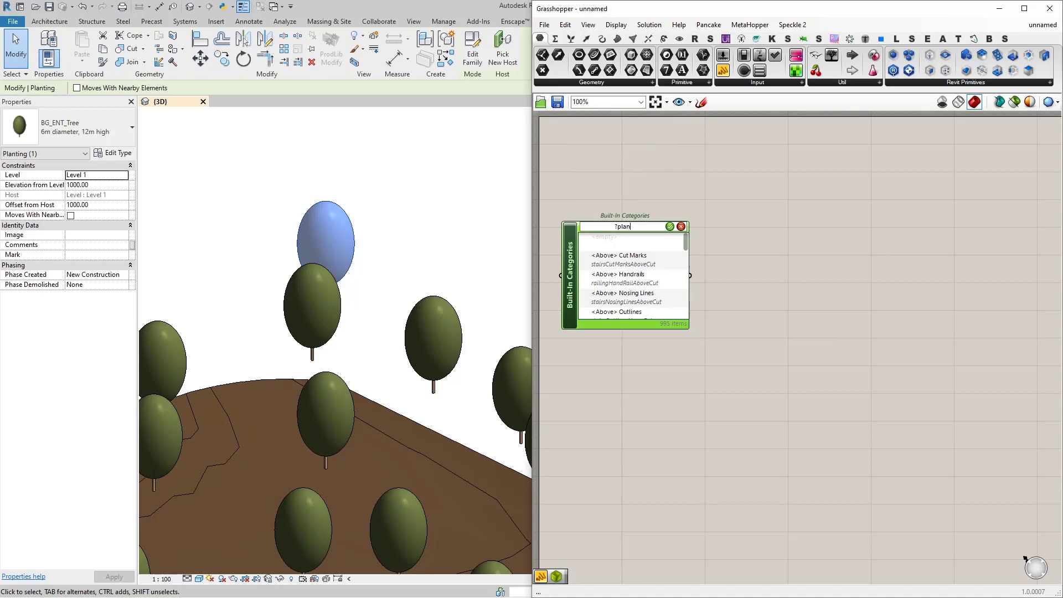
text(t)
key(Return)
click(589, 242)
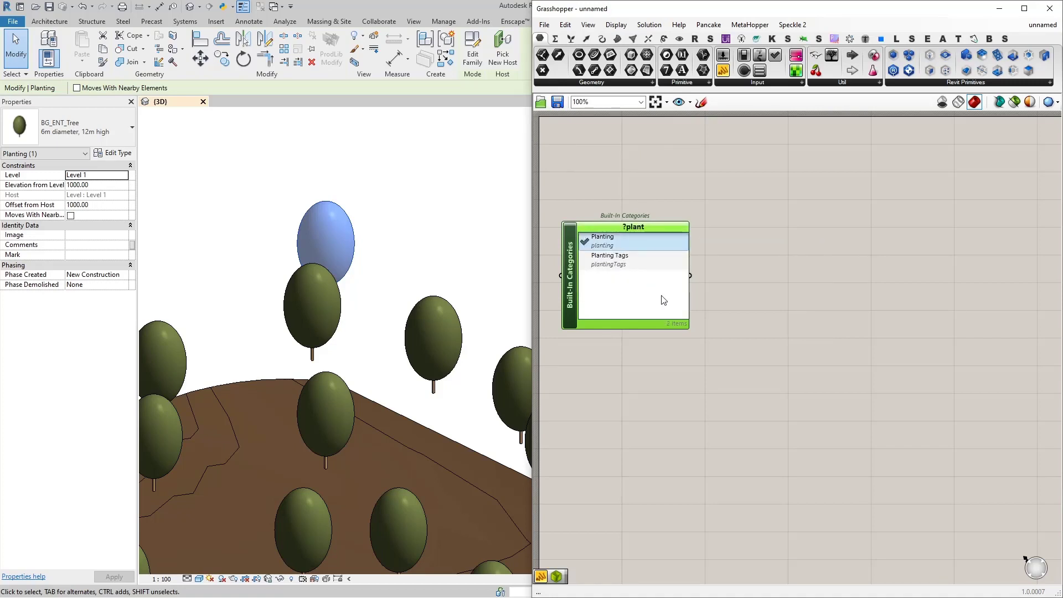
Step: Add a Category Filter component beside the Planting category selector
scroll(766, 308, up, 2)
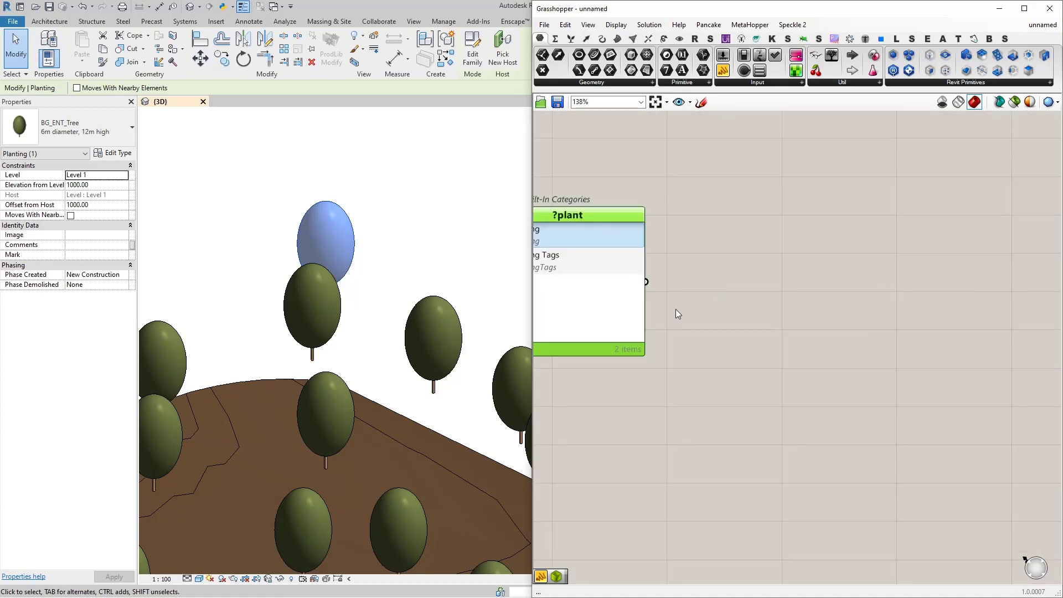
right_drag(678, 314, 762, 320)
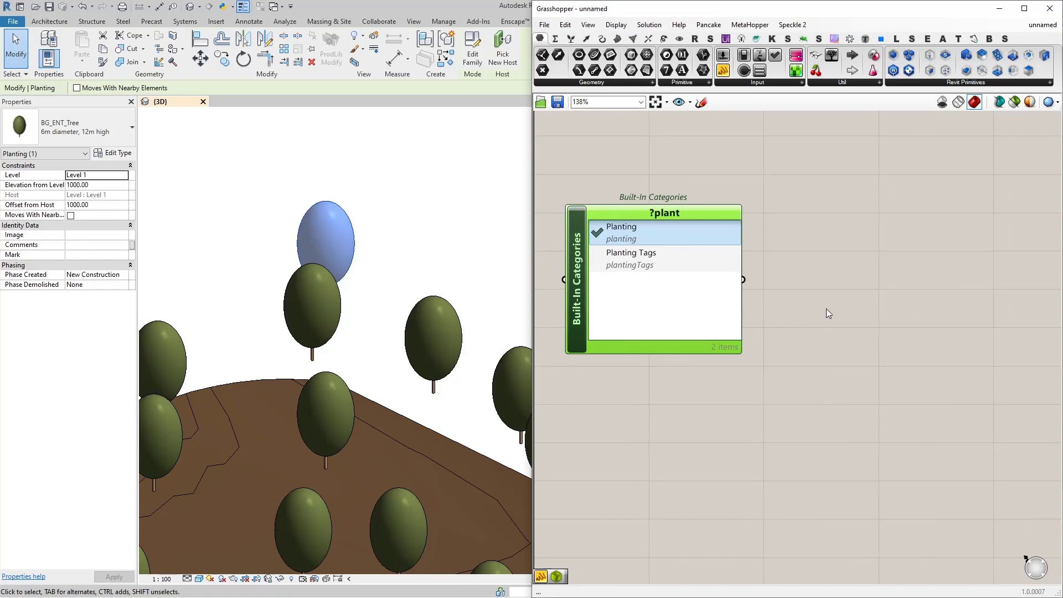
right_drag(825, 313, 799, 309)
double_click(799, 308)
text(category)
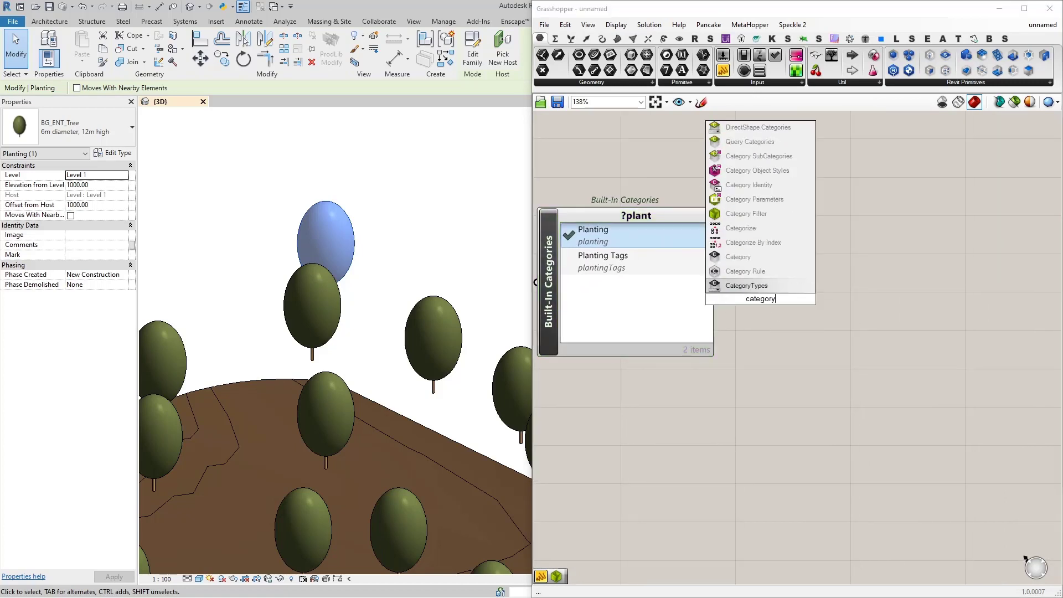
text( filtr)
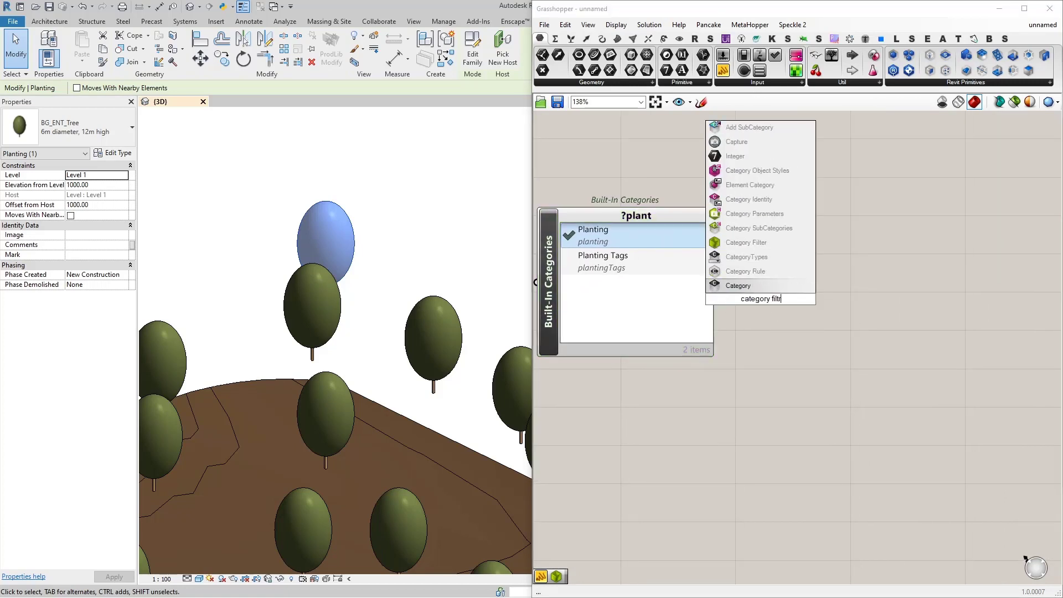
key(BackSpace)
text(er)
key(Up)
key(Return)
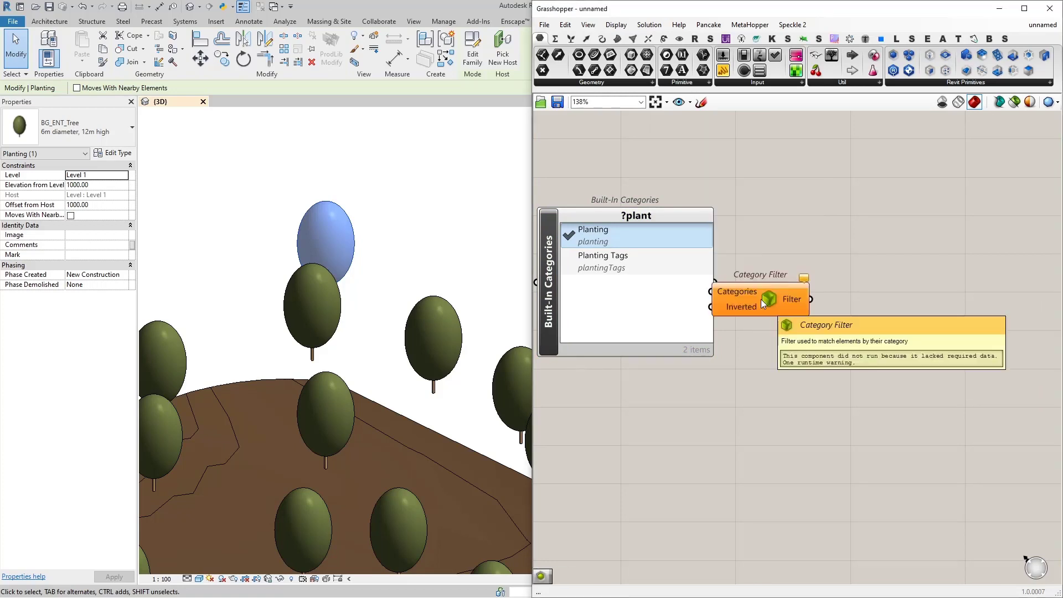
Step: Connect the Planting category to the Category Filter's Categories input and align the component with the selector
drag(767, 308, 789, 310)
scroll(726, 301, up, 1)
drag(724, 284, 733, 289)
drag(779, 306, 773, 300)
Step: Add a Query Elements component and feed it the Category Filter's Filter output
right_drag(909, 348, 788, 336)
click(805, 324)
double_click(804, 324)
text(query elements)
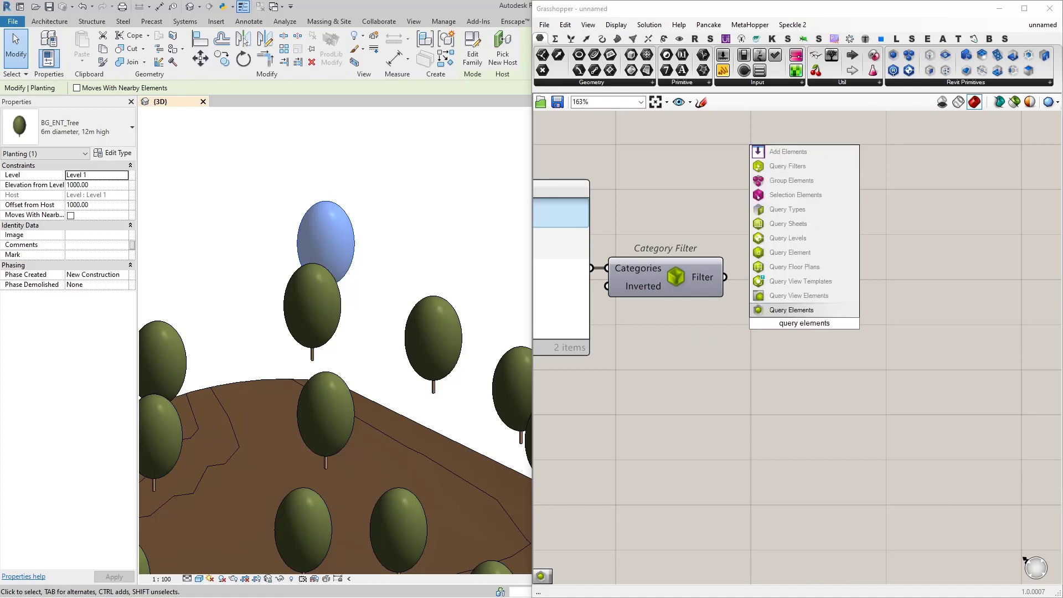
key(Return)
scroll(745, 286, up, 4)
drag(716, 274, 754, 322)
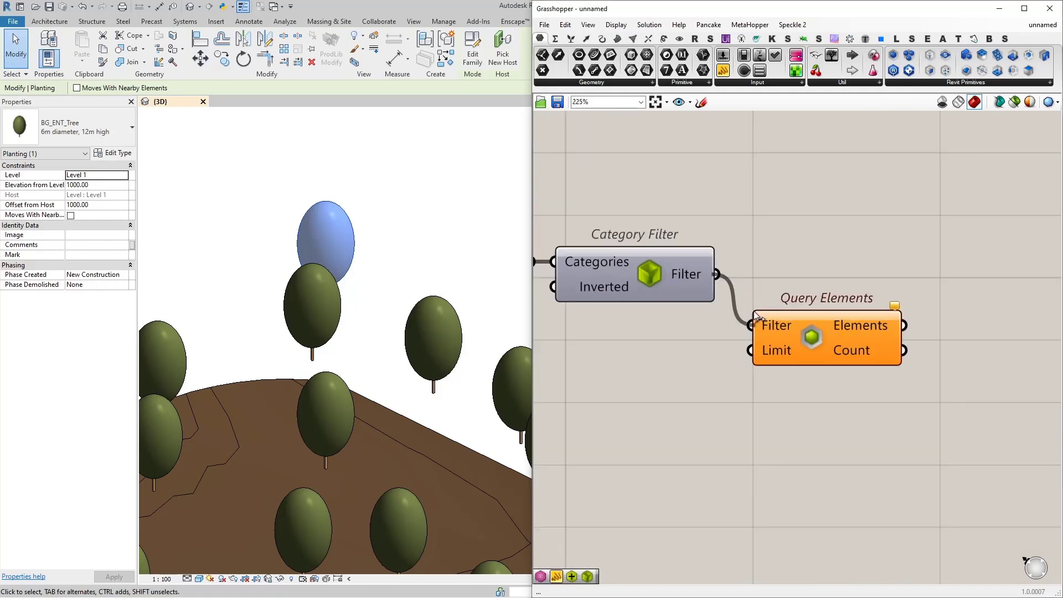
Step: Remove the Limit input from the Query Elements component
scroll(791, 279, up, 10)
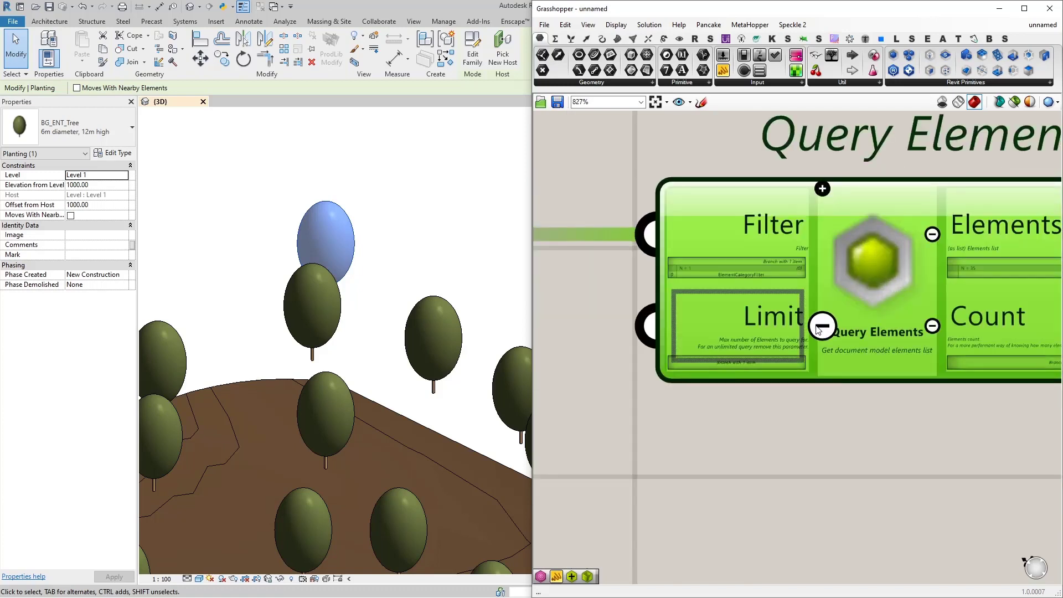
click(822, 326)
scroll(736, 304, down, 7)
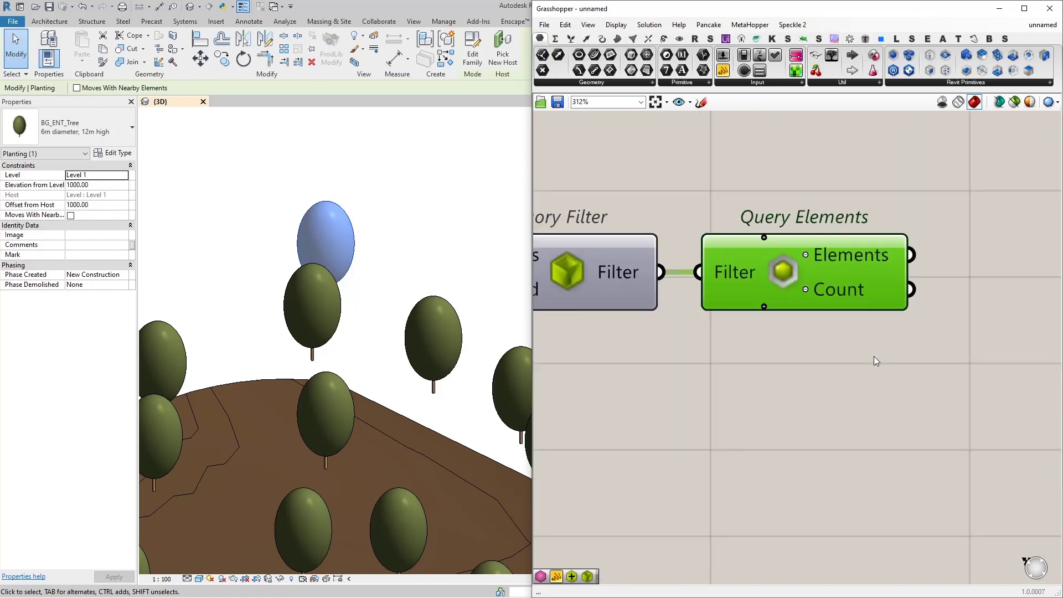
Step: Add a Panel next to Query Elements and connect it to the Elements output
scroll(783, 355, down, 2)
double_click(859, 231)
text(panel)
key(Return)
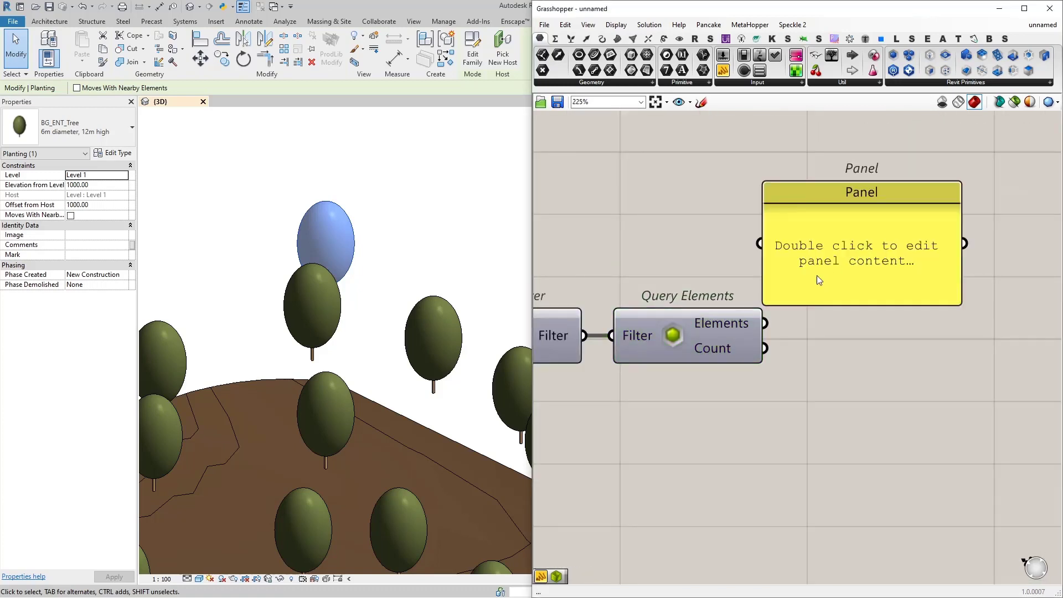
drag(817, 276, 869, 272)
click(775, 317)
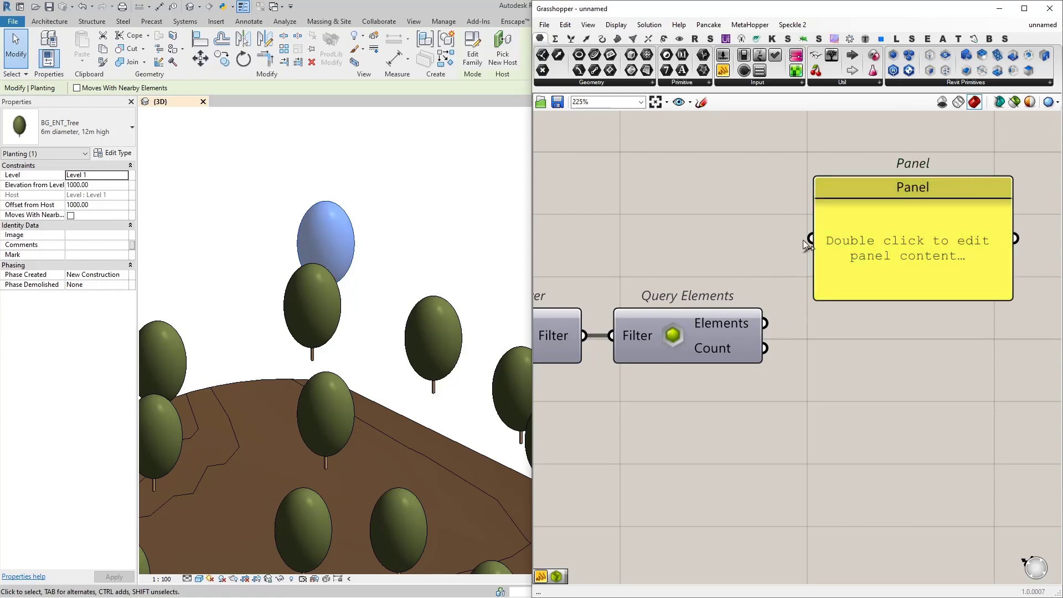
drag(809, 240, 765, 323)
Step: Review the queried planting elements in the panel and check the Query Elements Count output
scroll(768, 319, down, 2)
scroll(941, 247, up, 1)
scroll(941, 235, up, 1)
drag(942, 235, 941, 328)
scroll(904, 314, down, 7)
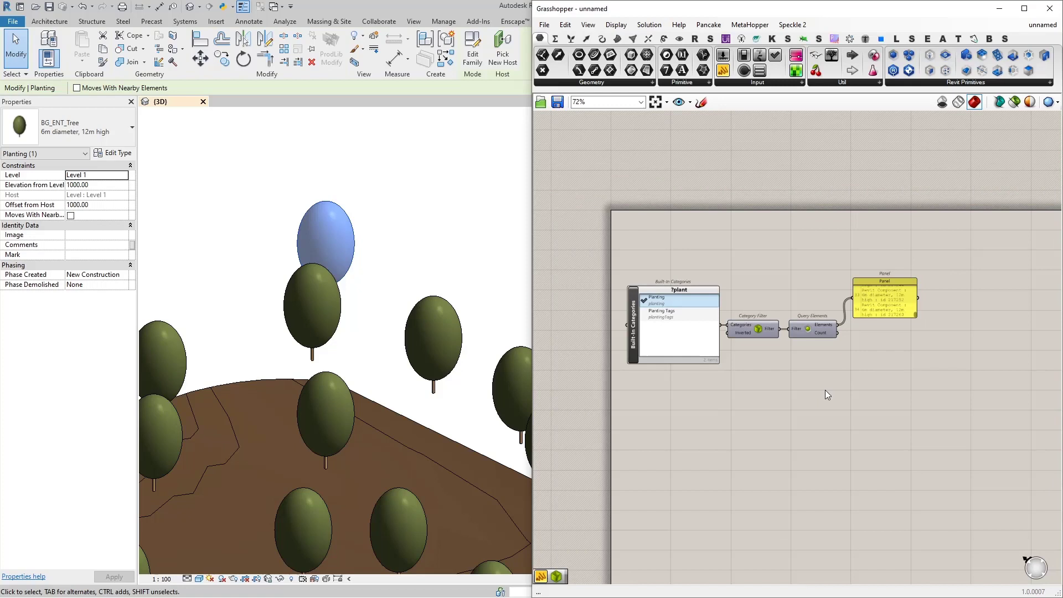
right_drag(779, 382, 821, 299)
scroll(860, 250, up, 2)
mouse_move(854, 248)
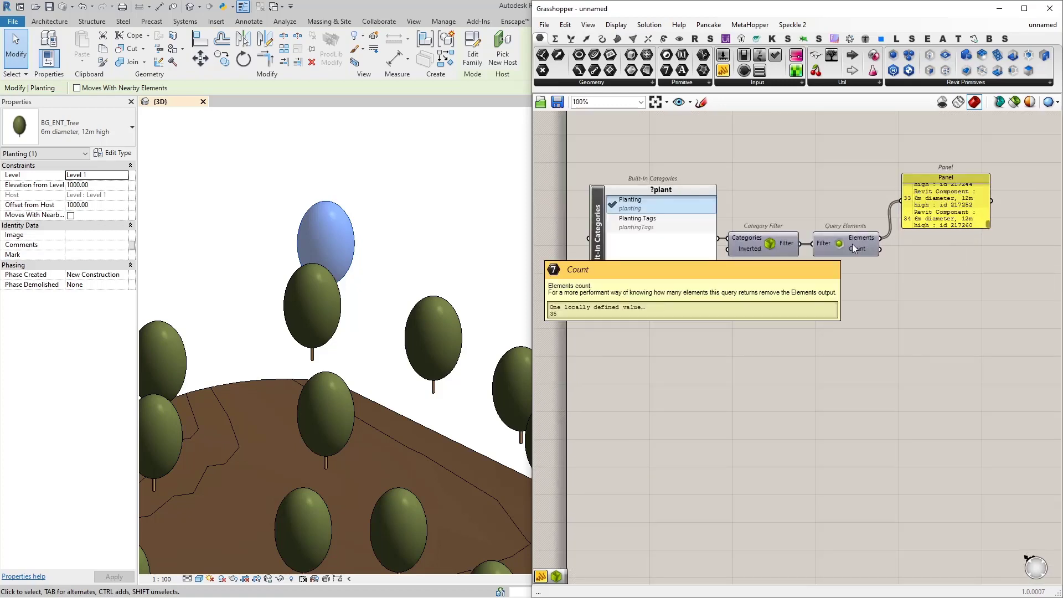
Step: Duplicate the category selector, Category Filter and Query Elements group and place the copy below the original
drag(844, 145, 643, 363)
key(ctrl+c)
key(ctrl+v)
drag(603, 247, 598, 372)
click(636, 437)
Step: Filter the copied Built-In Categories list with "?topo" and choose Topography
double_click(653, 322)
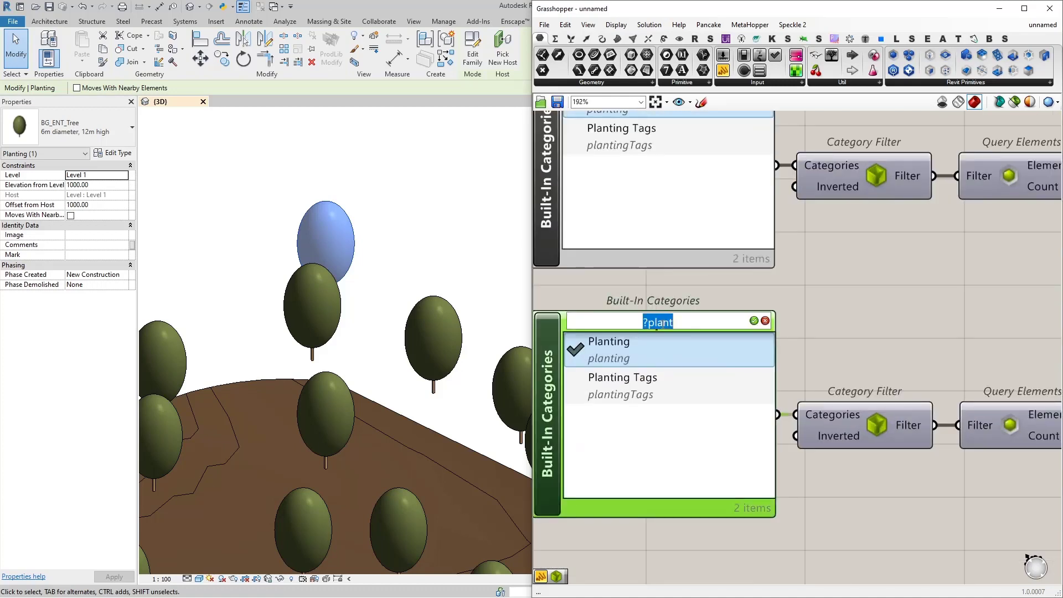
text(?topo)
key(Return)
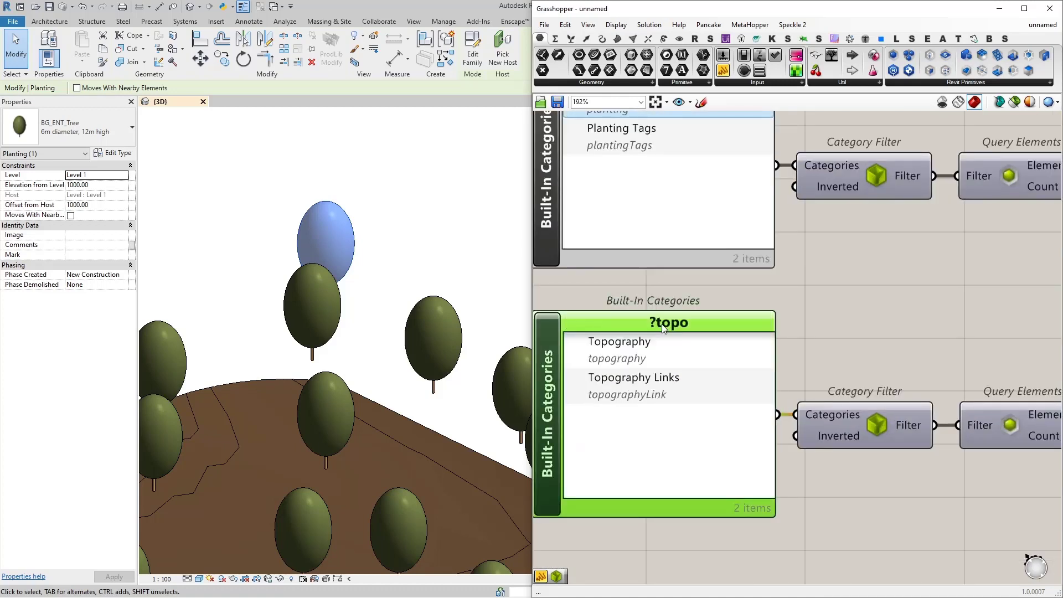
click(577, 352)
Step: Move the Panel between the two queries and rewire it to the topography query's Elements output
scroll(623, 332, down, 4)
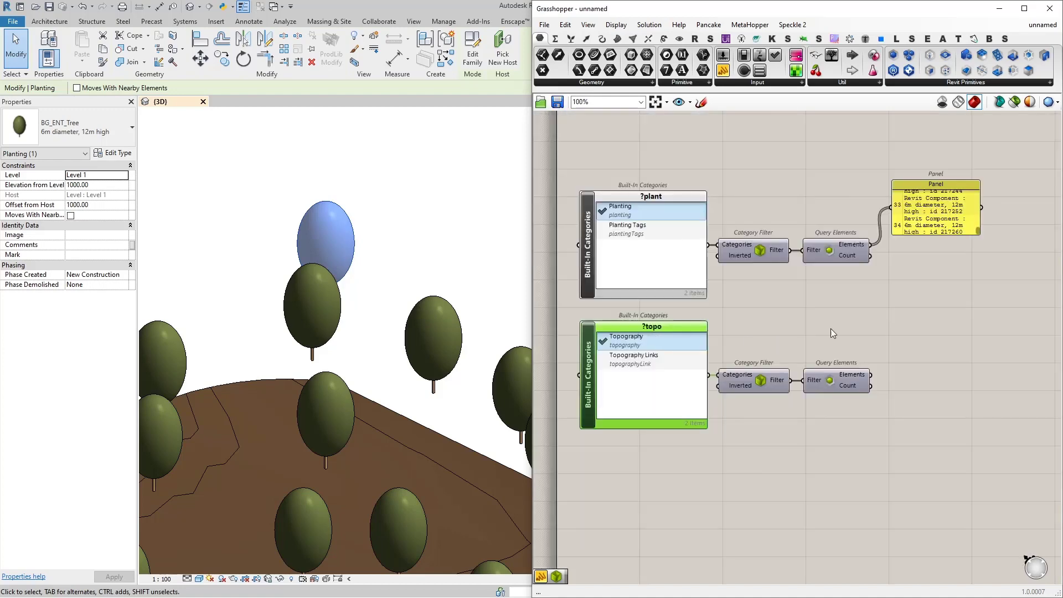
right_drag(831, 328, 695, 327)
scroll(775, 221, up, 2)
drag(775, 221, 771, 360)
scroll(718, 429, up, 1)
drag(716, 435, 743, 335)
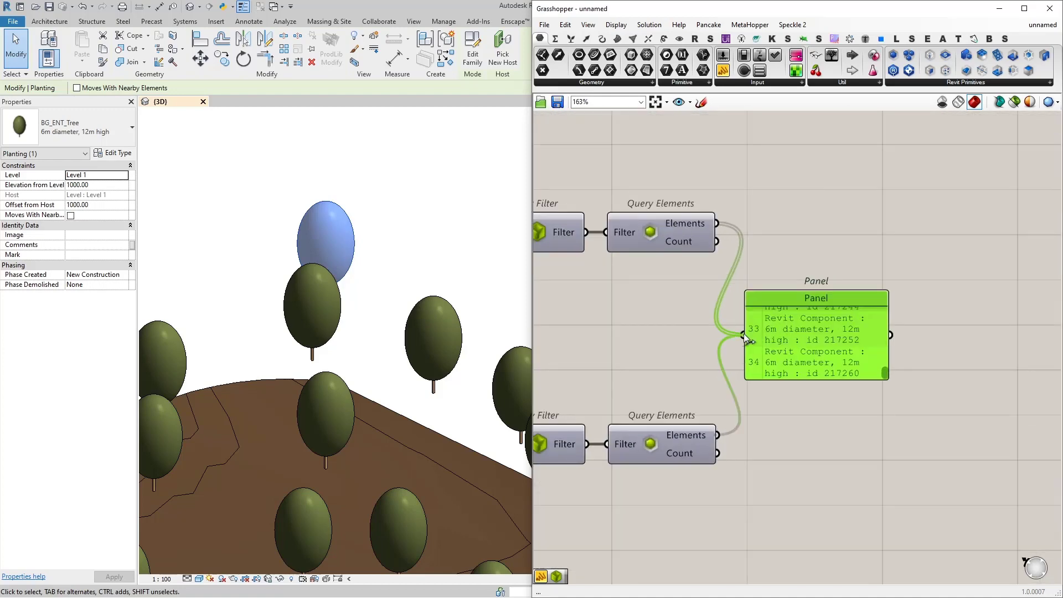
scroll(775, 346, up, 1)
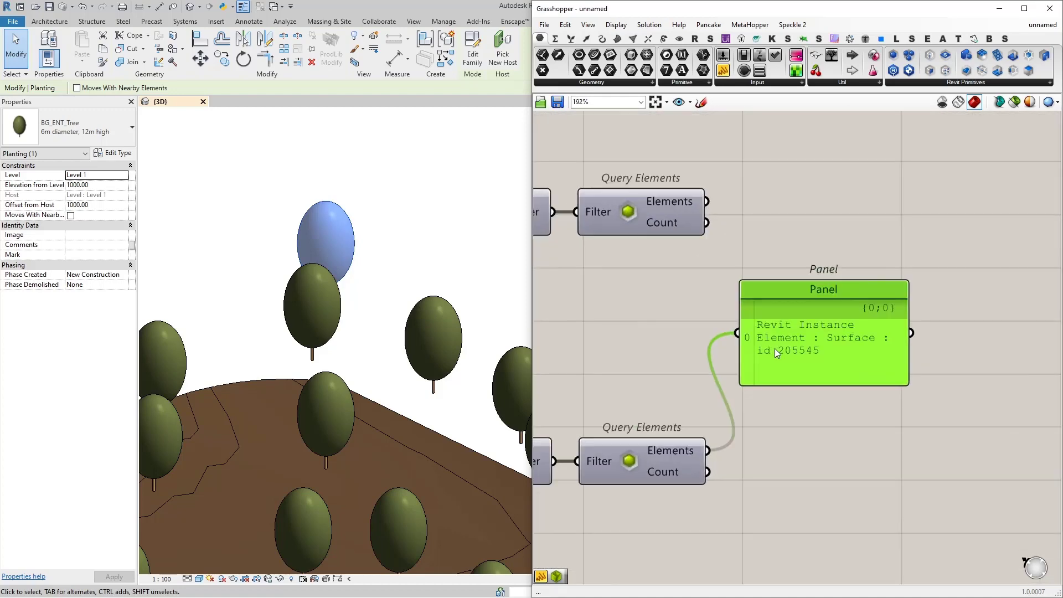
click(750, 398)
scroll(826, 342, down, 4)
right_drag(642, 375, 703, 378)
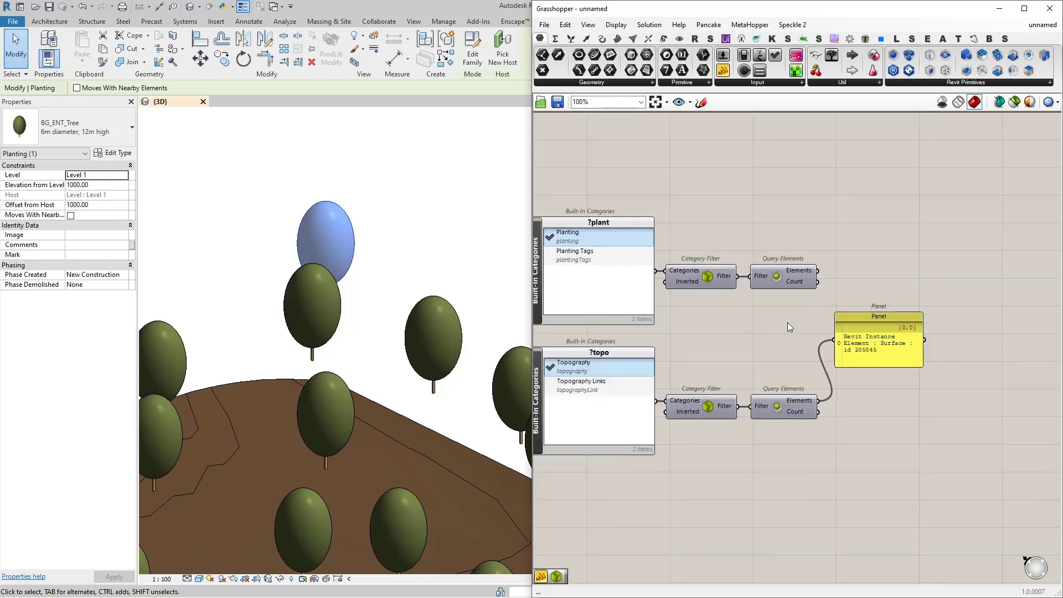
Step: Clear the tree selection in the Revit 3D view and switch to the Rhino window
click(437, 212)
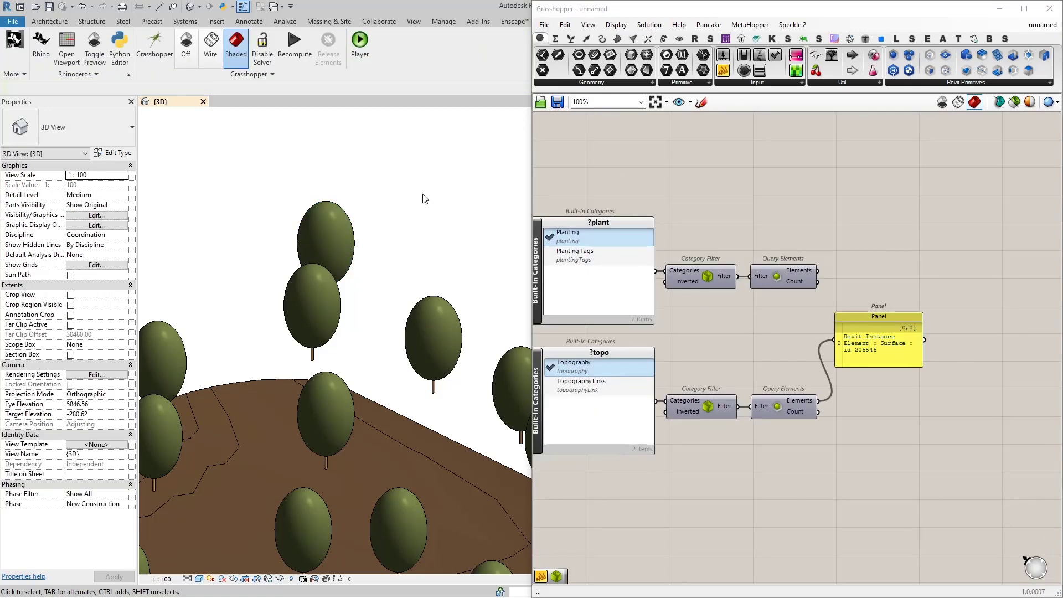
click(41, 38)
double_click(185, 147)
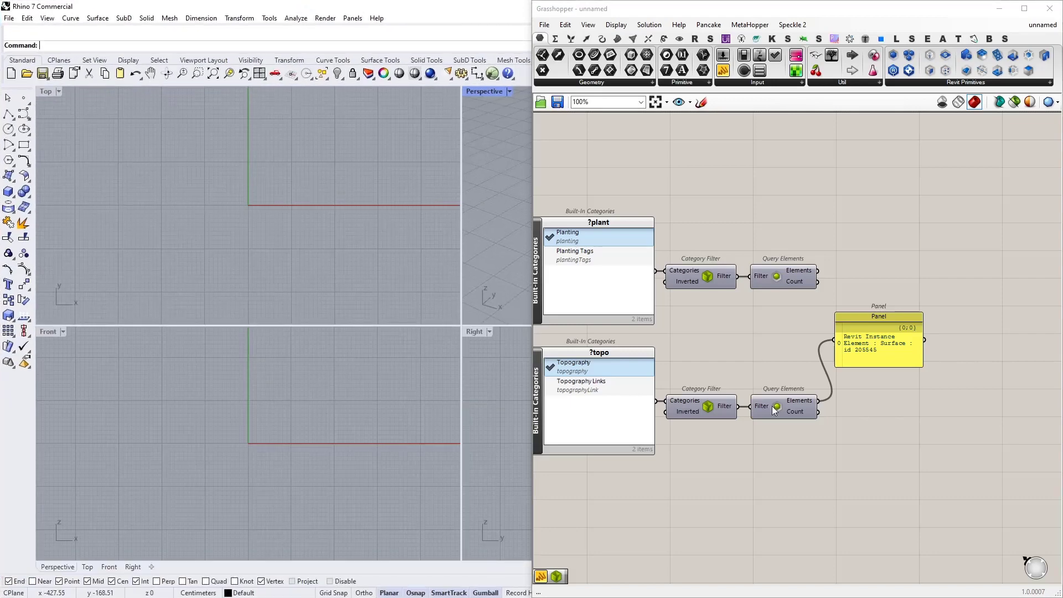
Step: Add an Element Geometry component and feed it the Elements output of the topography query
right_drag(878, 467, 794, 425)
scroll(726, 400, up, 3)
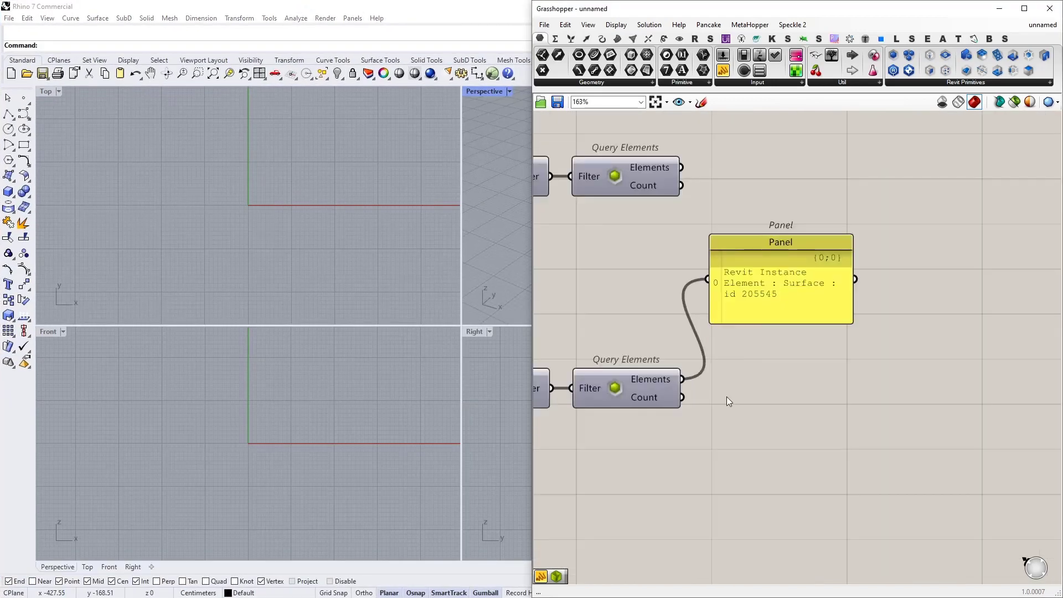
click(629, 399)
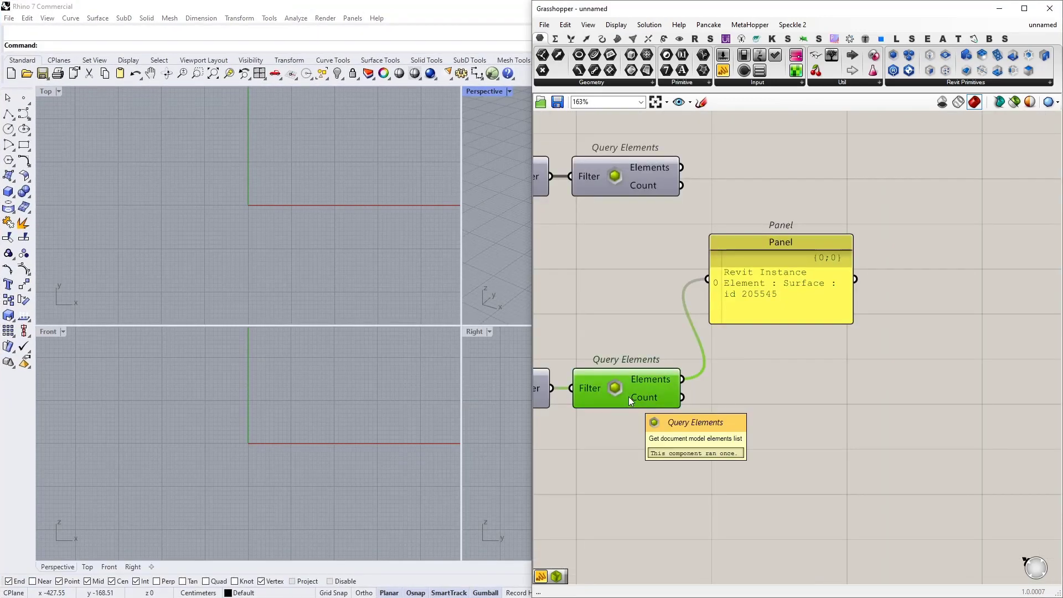
double_click(759, 421)
text(element)
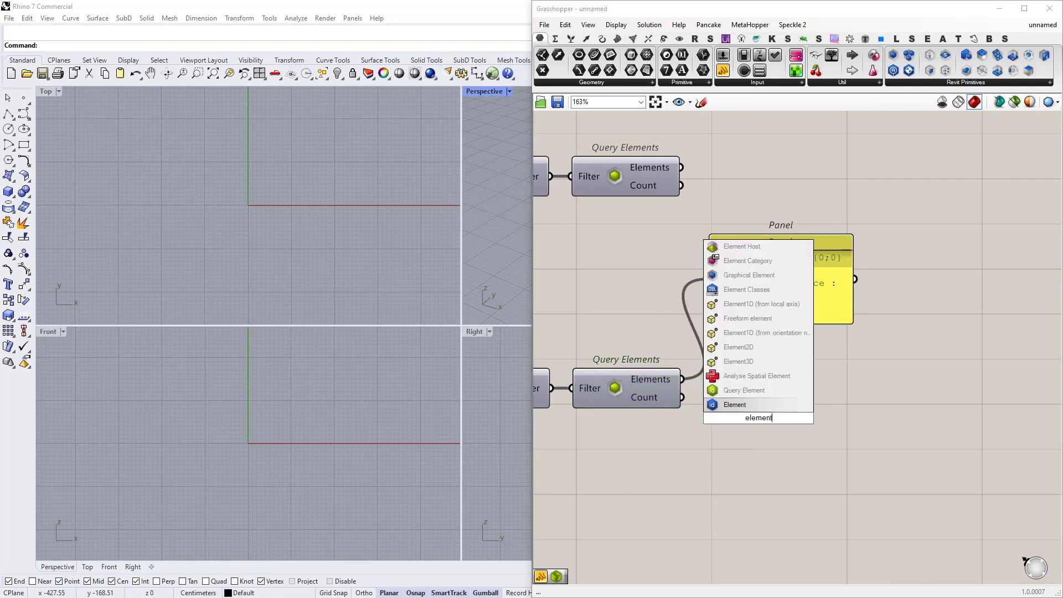
text(geom)
key(Return)
scroll(639, 395, up, 3)
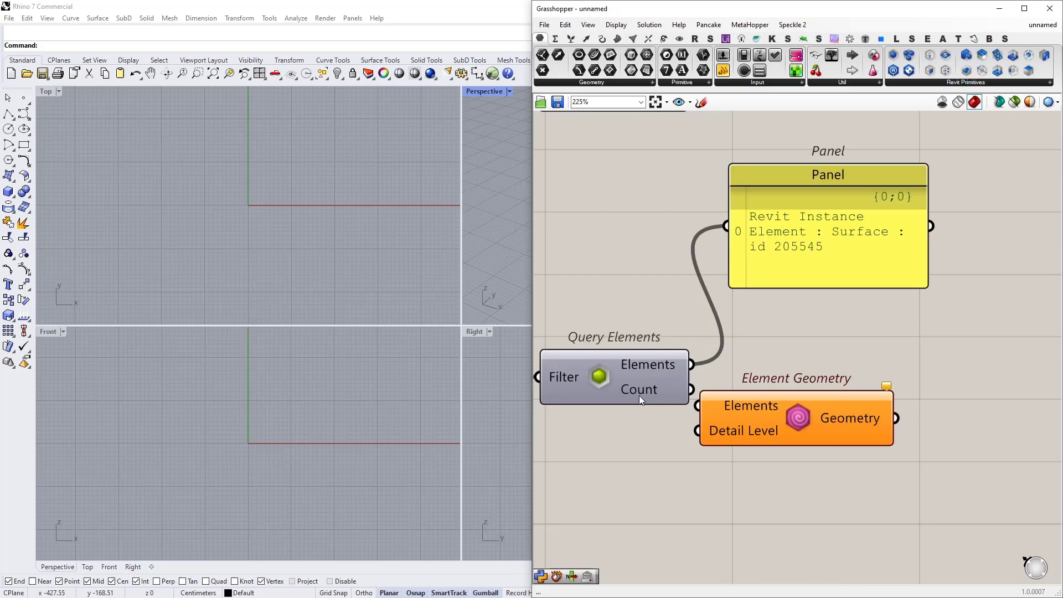
drag(690, 365, 778, 364)
Step: Move the Panel beyond Element Geometry and rewire it to that component's Geometry output
right_drag(815, 335, 644, 358)
drag(659, 262, 862, 260)
drag(764, 402, 759, 248)
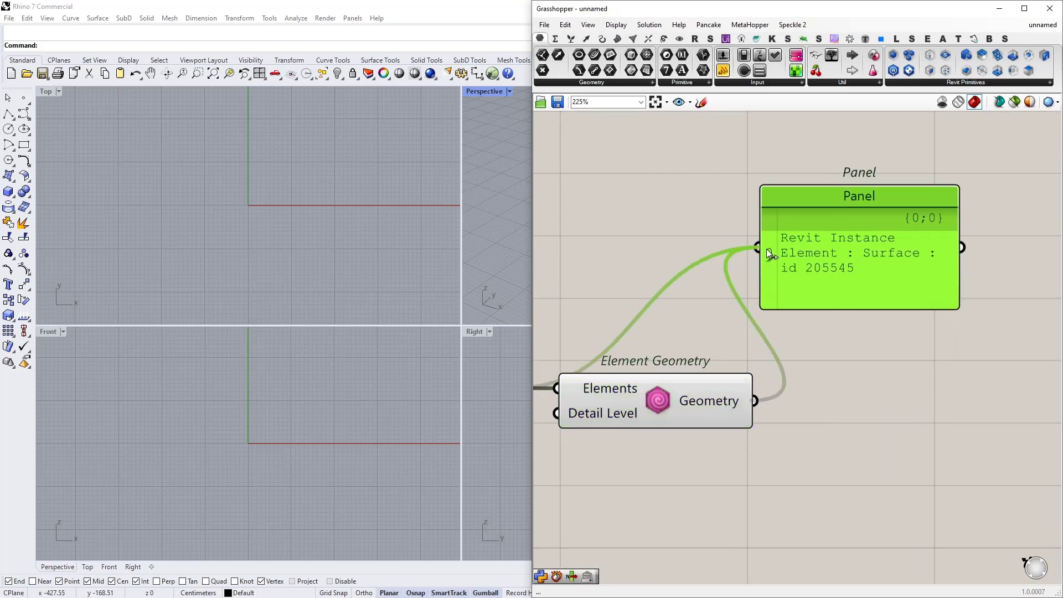
Step: Examine the geometry types the Panel lists for the topography, down to the end of the list
scroll(935, 277, up, 2)
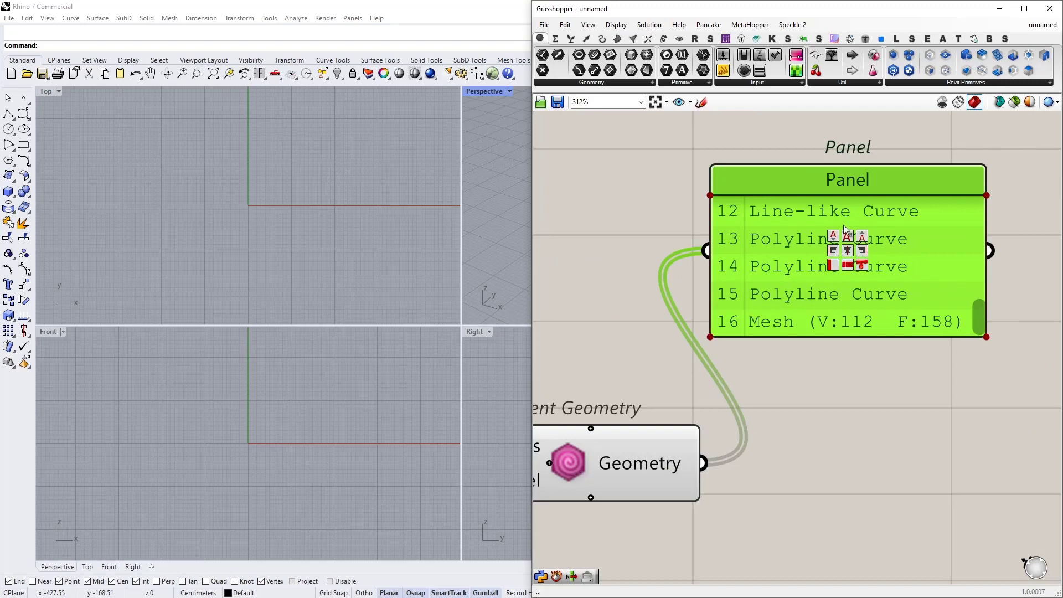
drag(978, 318, 978, 349)
scroll(812, 381, down, 2)
right_drag(873, 419, 724, 446)
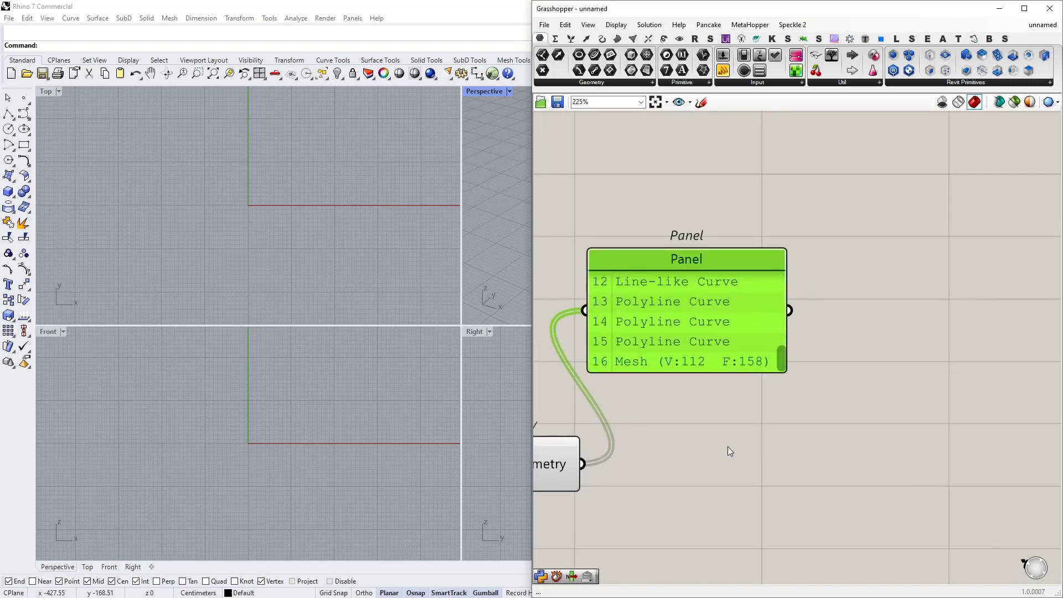
scroll(701, 435, down, 2)
scroll(664, 382, up, 3)
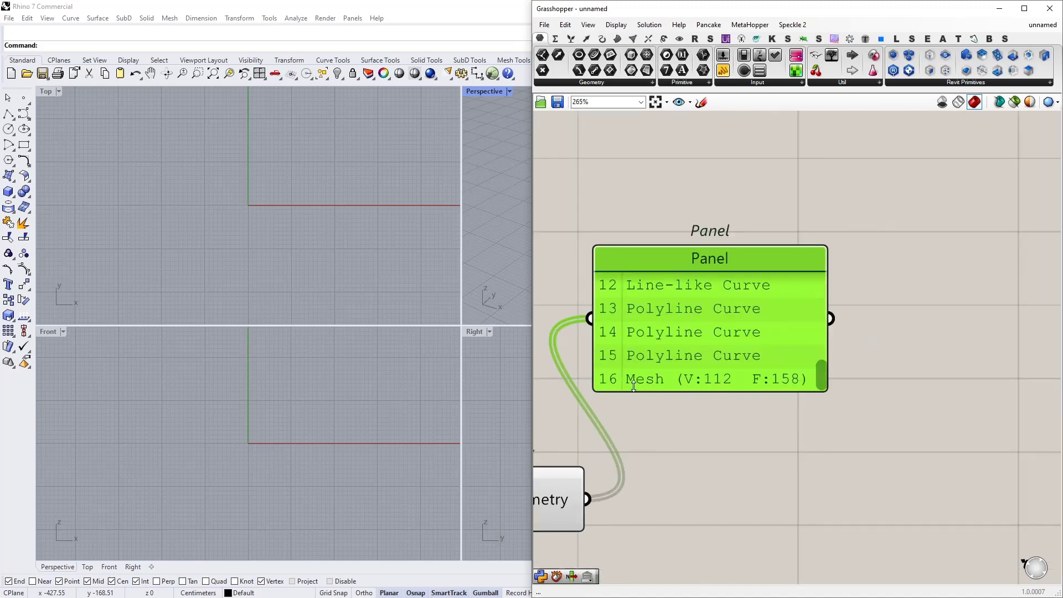
scroll(620, 398, down, 1)
right_drag(681, 472, 702, 403)
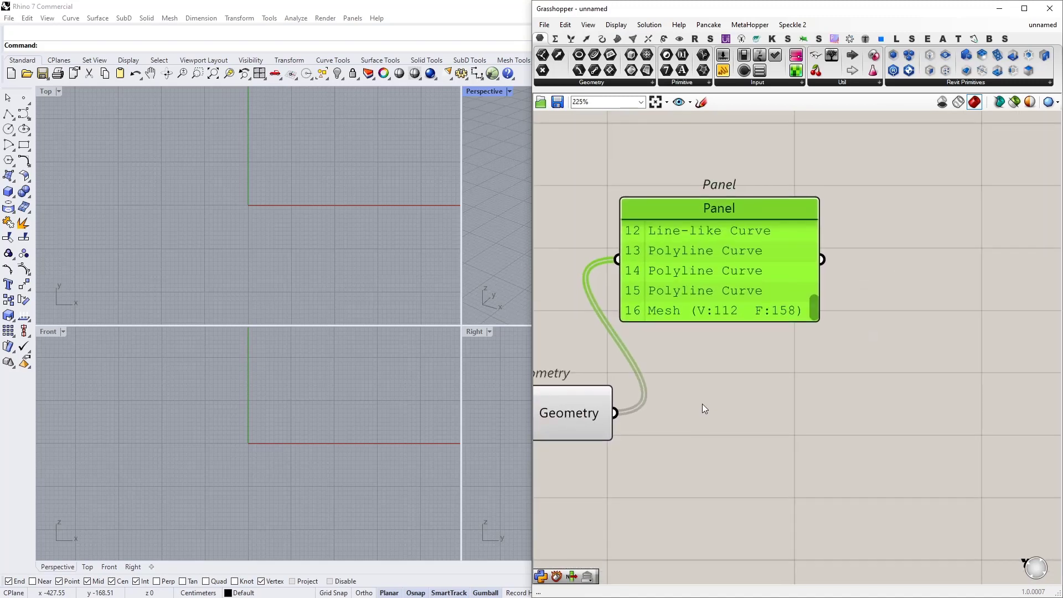
Step: Add a Filter By Type component next to Element Geometry and look up its component category
double_click(706, 436)
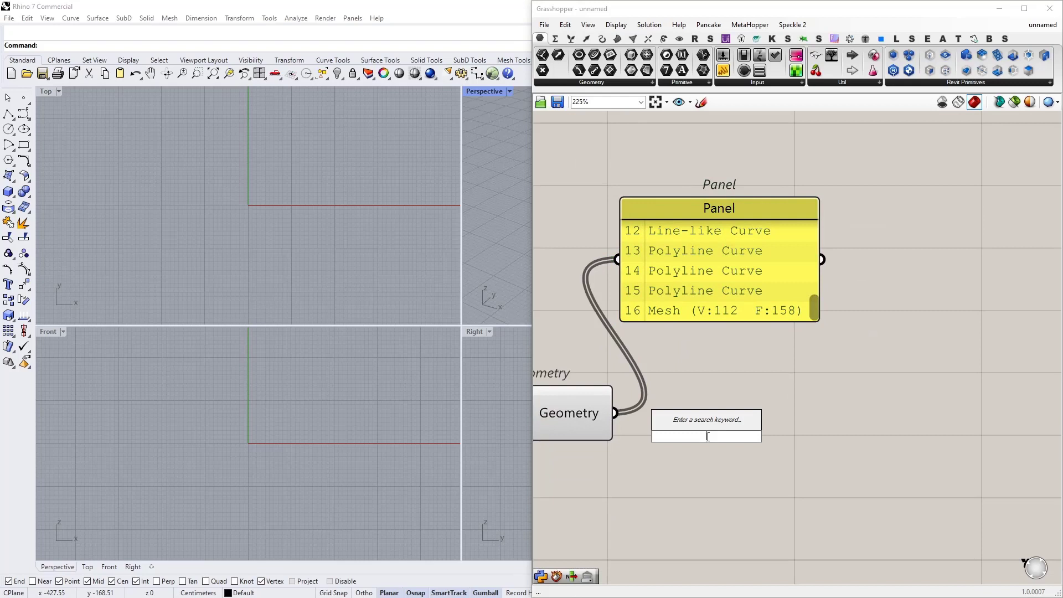
text(filter)
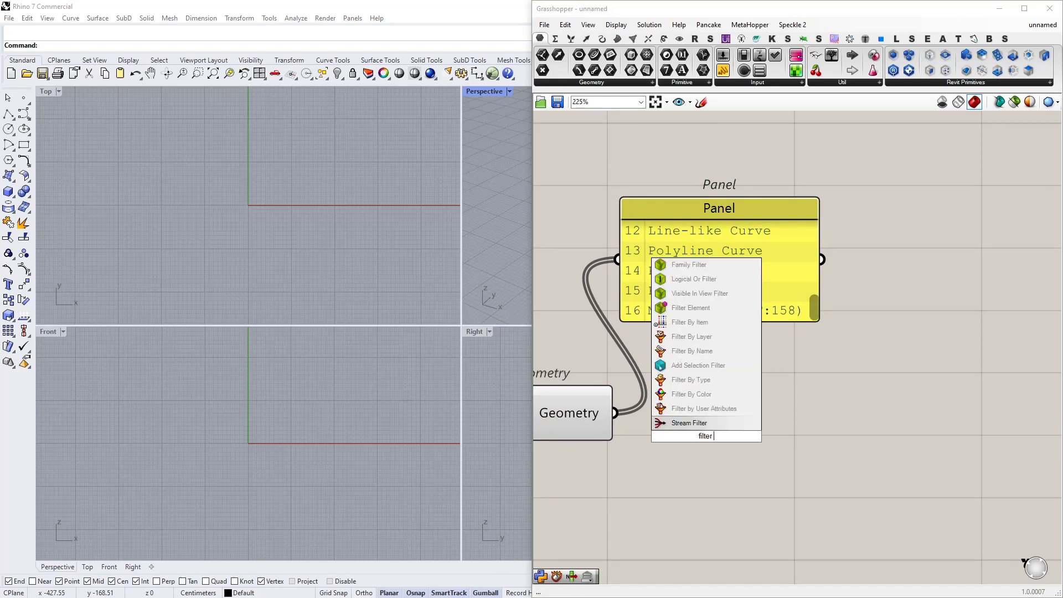
text( by type)
key(Return)
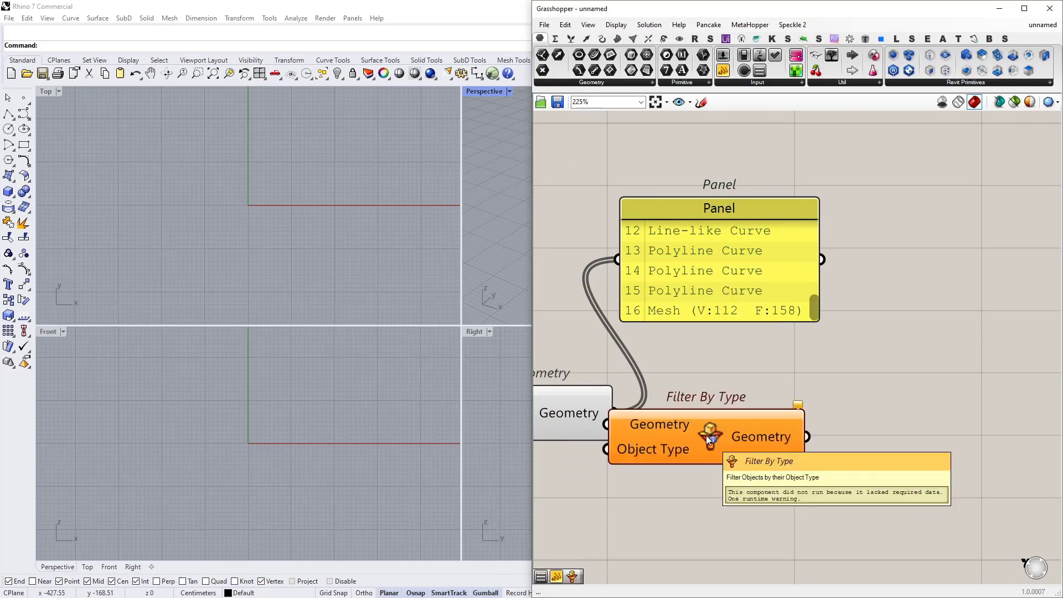
click(626, 84)
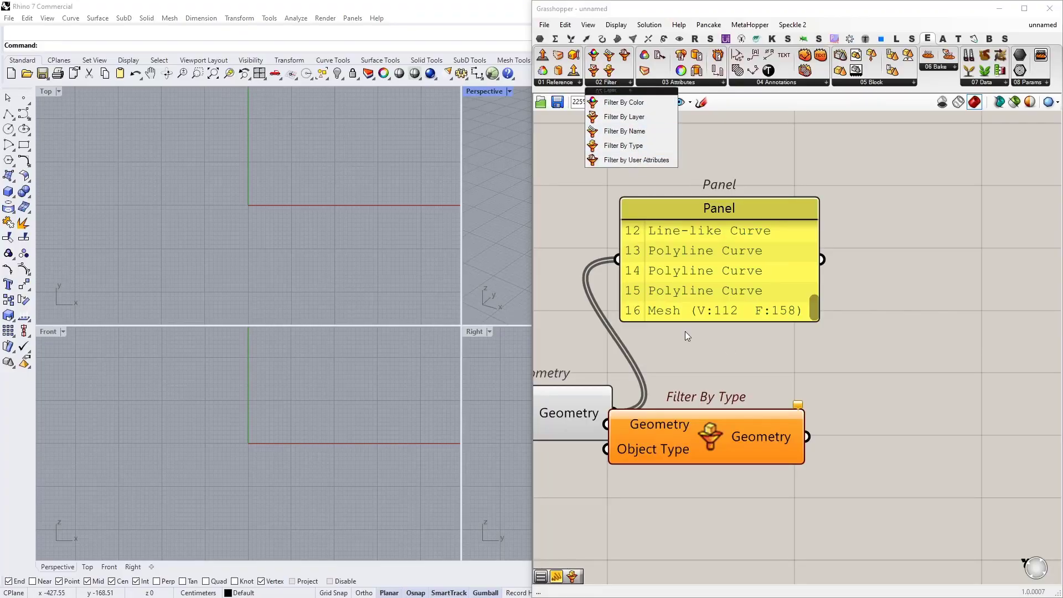
Step: Connect Element Geometry's Geometry output to Filter By Type's Geometry input and place the filter clear of its neighbour
scroll(708, 372, down, 3)
right_drag(709, 372, 653, 364)
scroll(651, 370, up, 2)
drag(633, 402, 687, 382)
right_drag(624, 404, 687, 393)
drag(633, 378, 677, 365)
drag(719, 369, 713, 379)
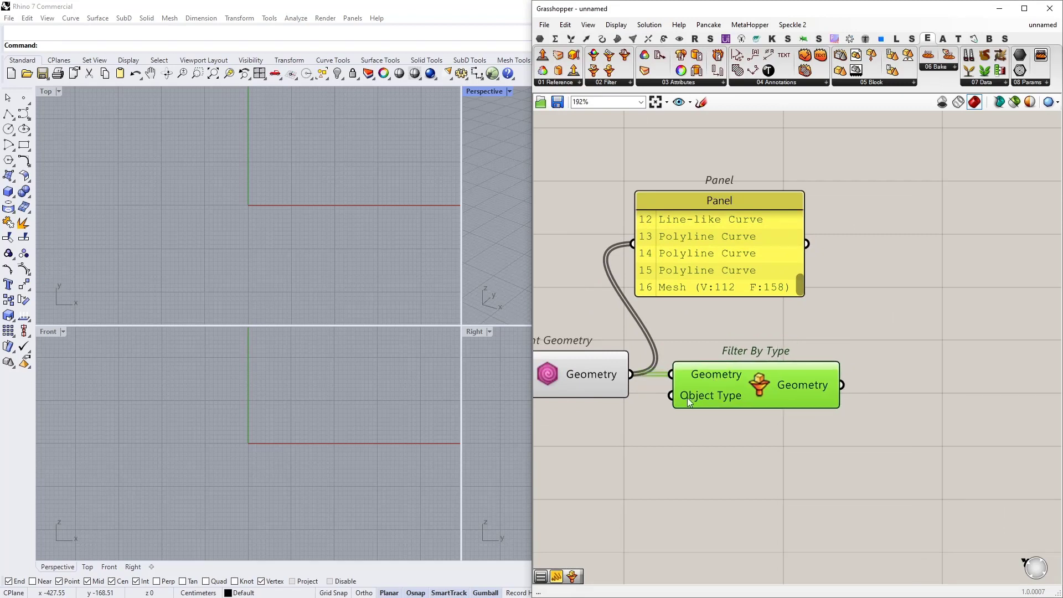
scroll(666, 400, up, 2)
double_click(666, 400)
text(valu)
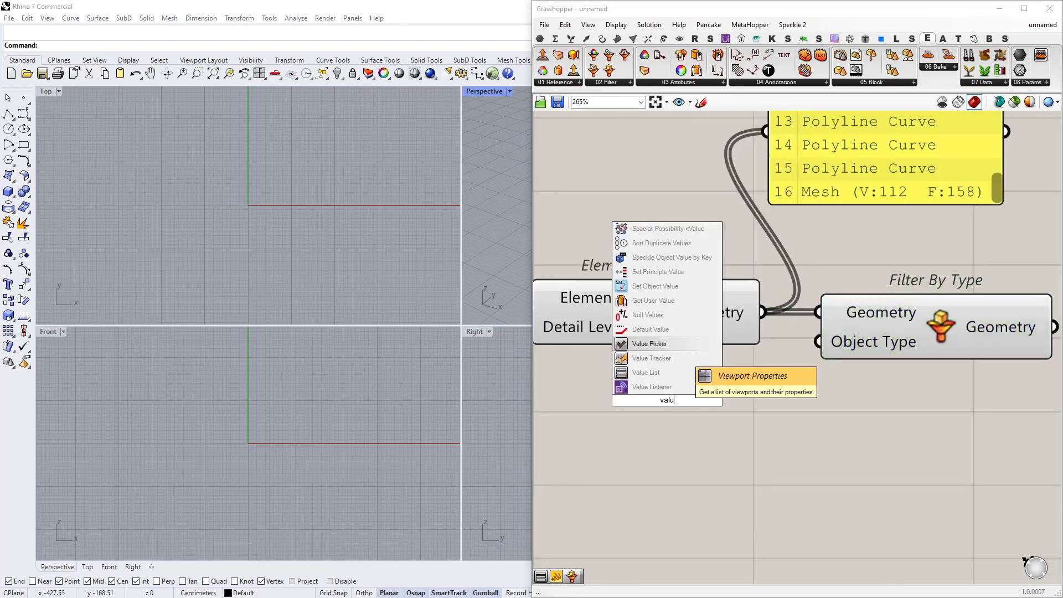
text(e list)
key(Return)
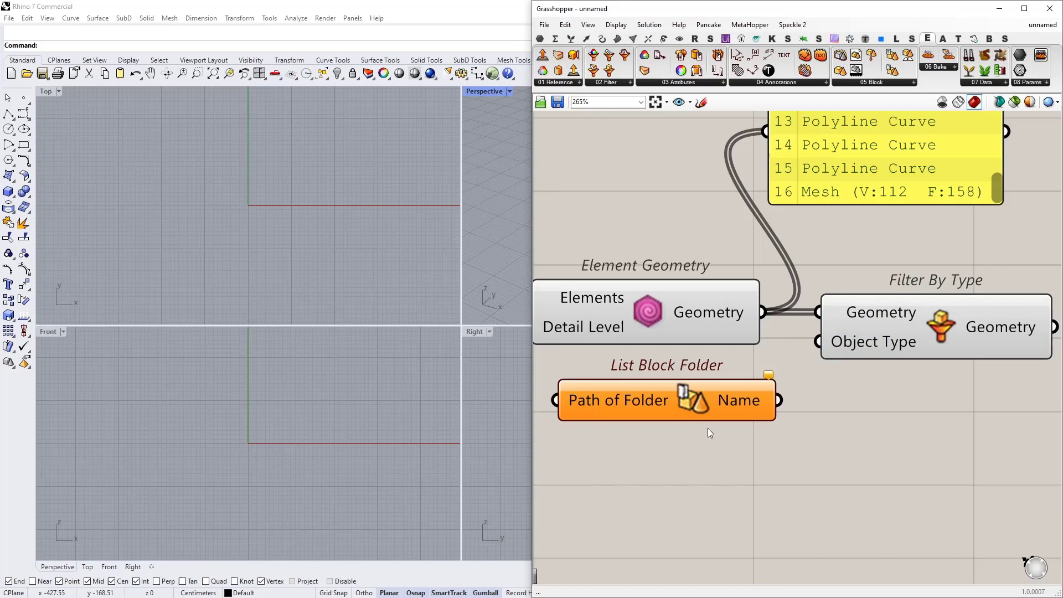
click(682, 414)
key(Delete)
Step: Add a Value List below Element Geometry and connect it to Filter By Type's Object Type input
double_click(660, 430)
text(val)
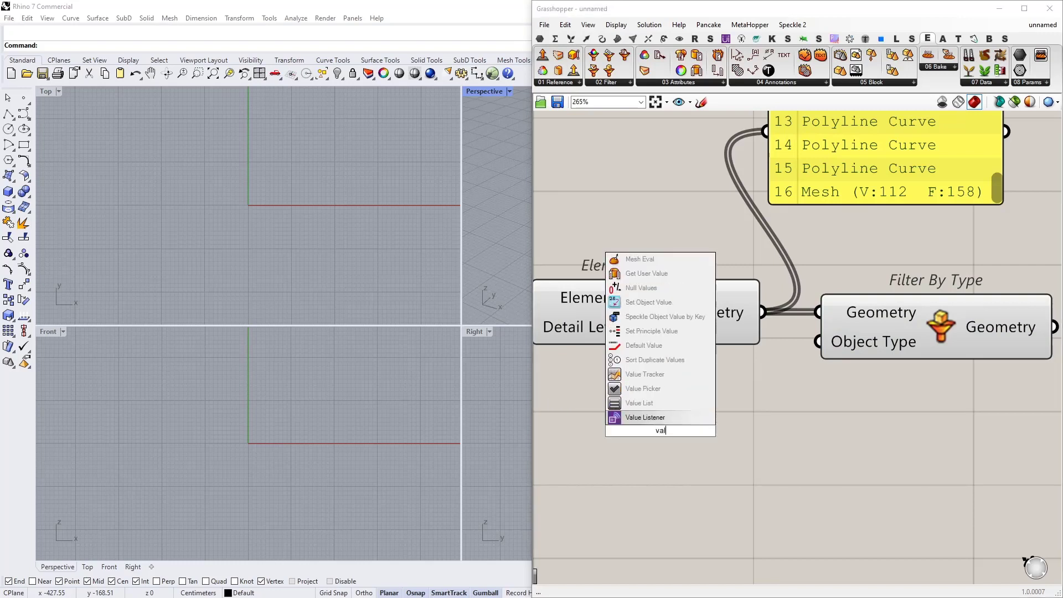
text(ue list)
key(Return)
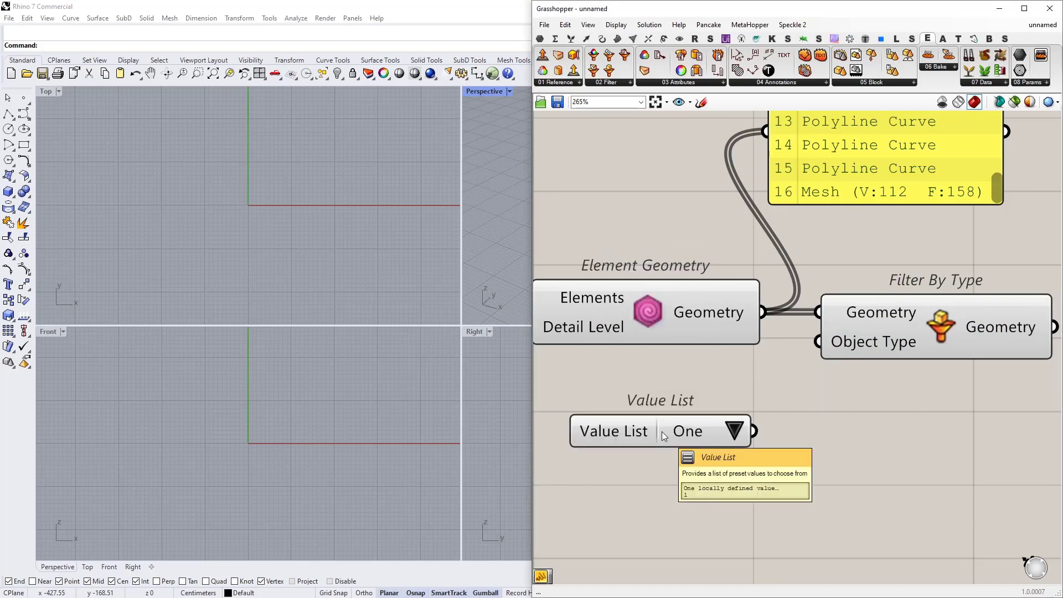
drag(819, 342, 754, 431)
Step: Set the Value List to Mesh and position it directly under Element Geometry
scroll(778, 427, down, 2)
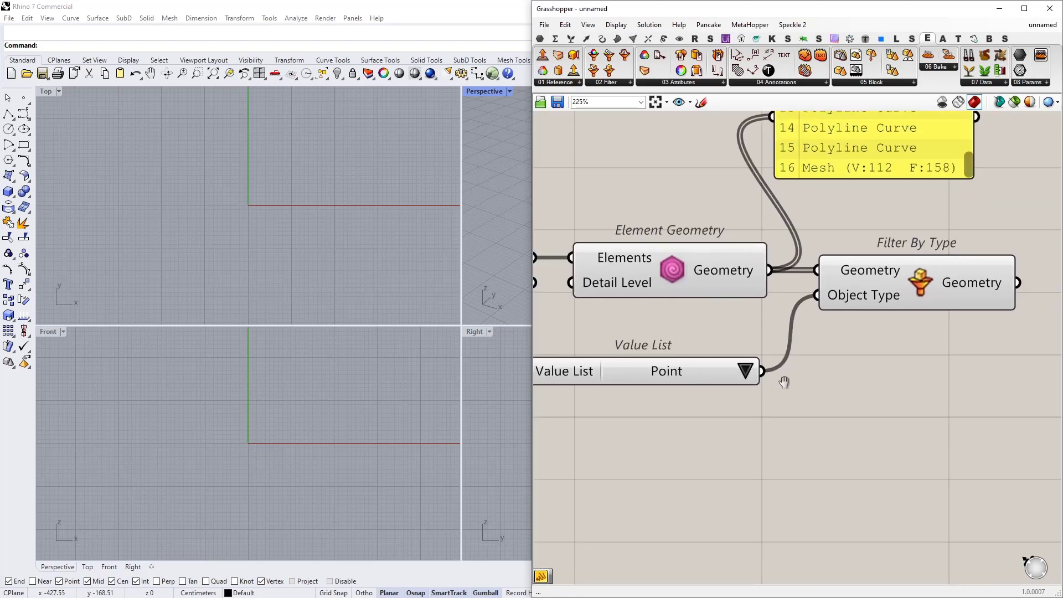
click(747, 351)
click(774, 469)
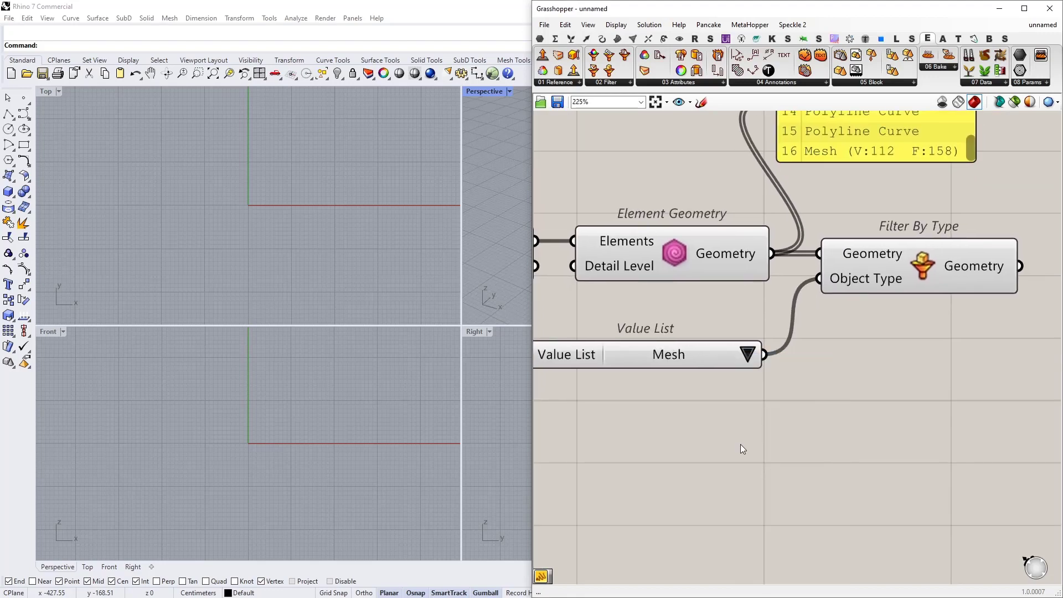
drag(641, 364, 652, 334)
Step: Move the Panel beyond Filter By Type and rewire it to the filtered Geometry output
scroll(864, 318, down, 1)
right_drag(864, 318, 569, 453)
drag(596, 273, 894, 327)
drag(701, 407, 808, 341)
scroll(808, 341, up, 1)
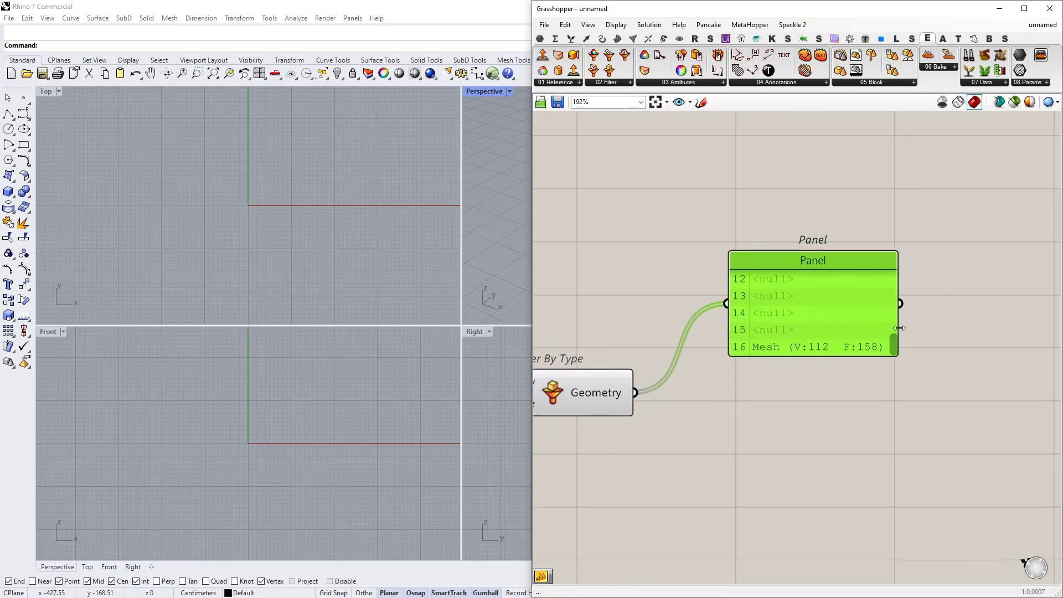
Step: Zoom all Rhino viewports to extents, maximise the Perspective viewport and inspect the terrain preview
click(270, 207)
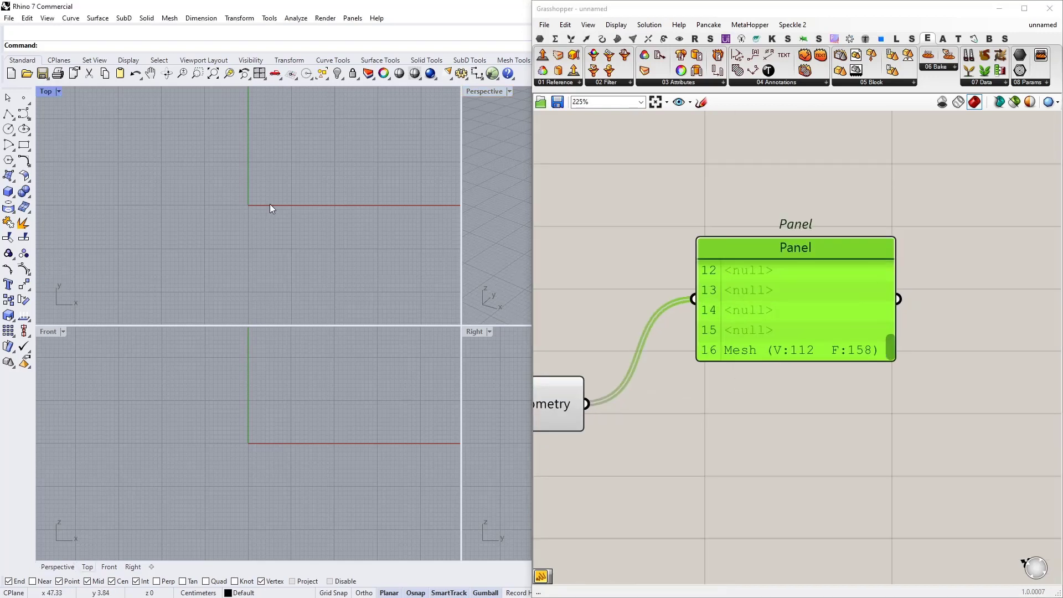
text(ZEA)
key(Return)
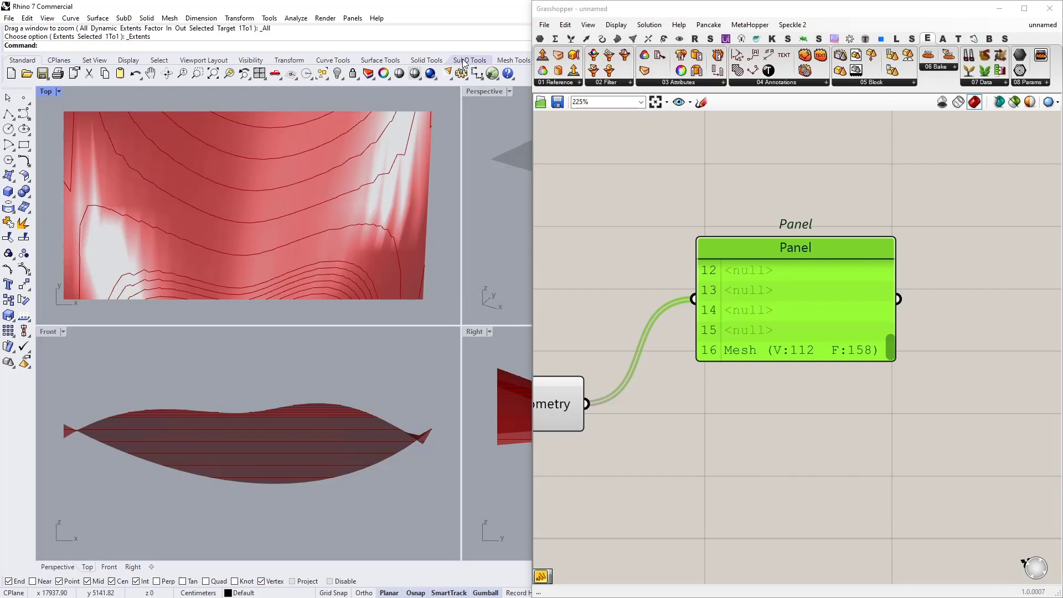
double_click(487, 90)
right_drag(307, 269, 343, 290)
scroll(390, 353, up, 3)
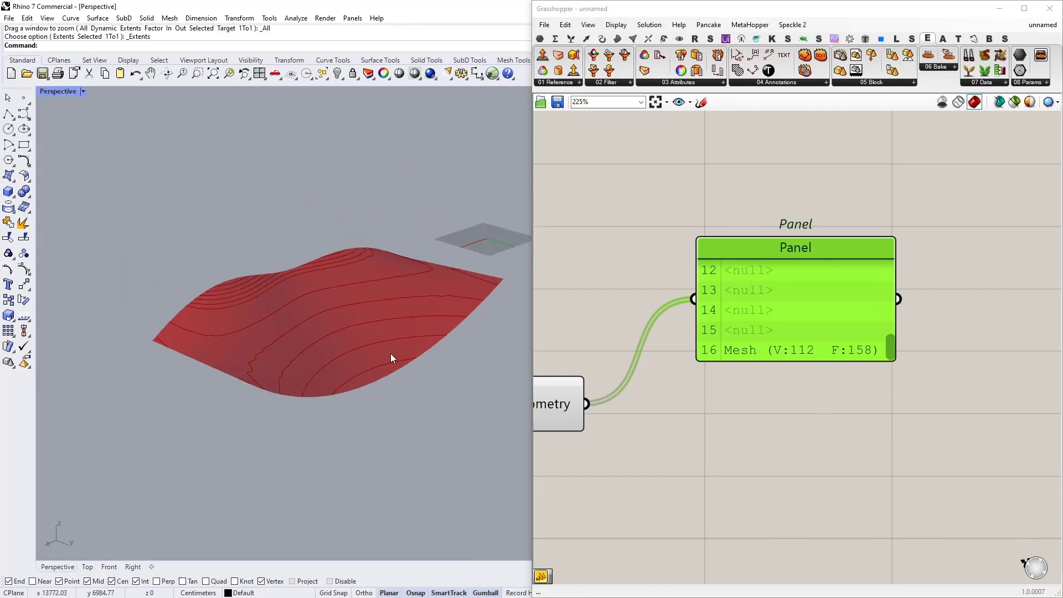
Step: Turn off the preview of the topography's Element Geometry component
scroll(745, 410, down, 1)
right_drag(639, 427, 785, 396)
click(672, 387)
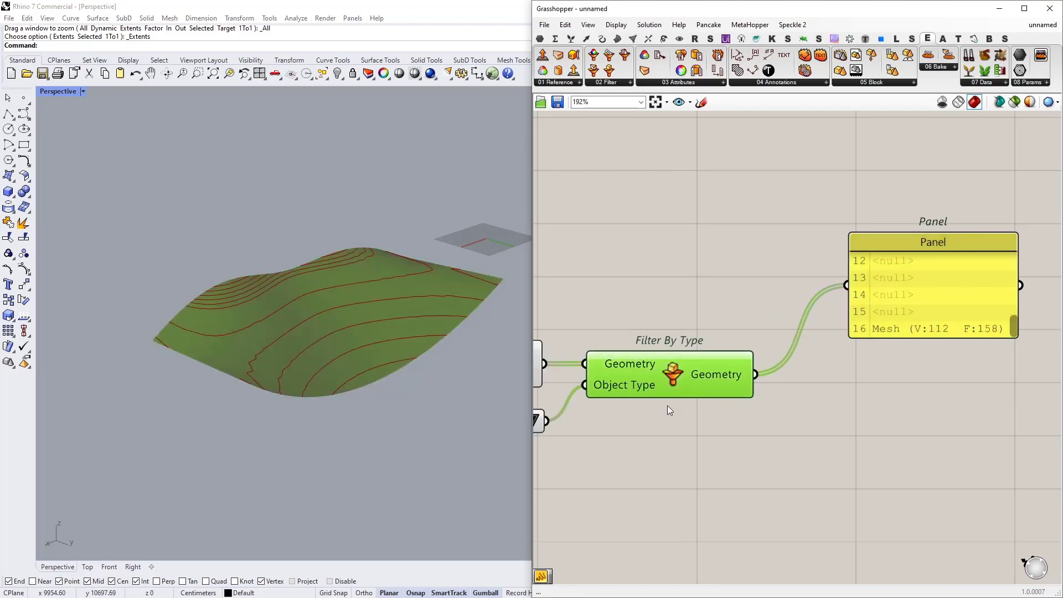
right_drag(667, 405, 894, 392)
scroll(671, 357, up, 1)
click(696, 352)
middle_click(696, 353)
click(728, 318)
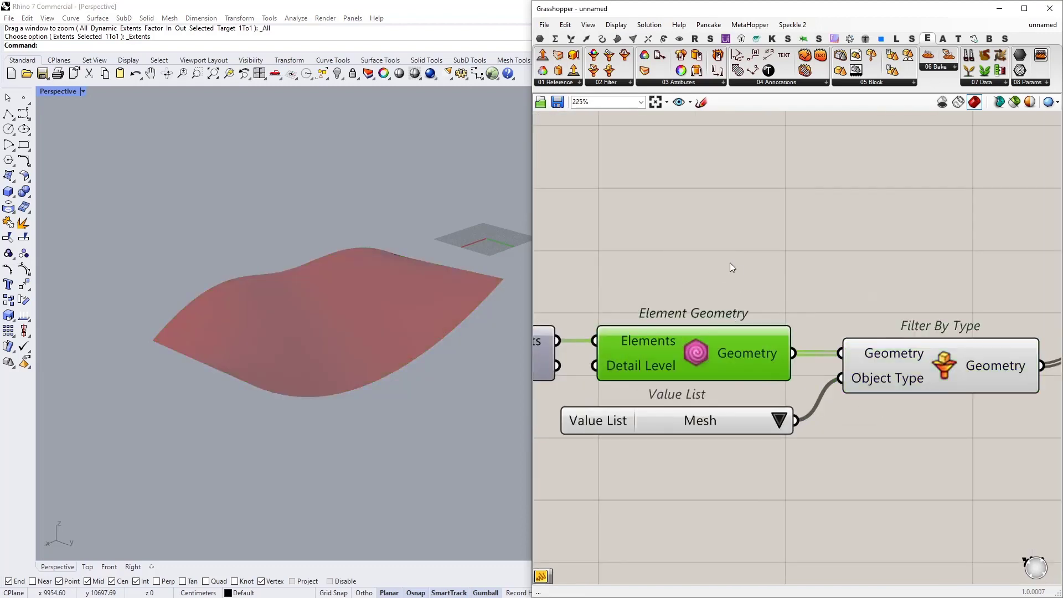
click(730, 267)
Step: Select Filter By Type to check its mesh preview in Rhino
right_drag(971, 388, 747, 405)
scroll(749, 402, down, 2)
click(750, 402)
right_drag(894, 376, 878, 419)
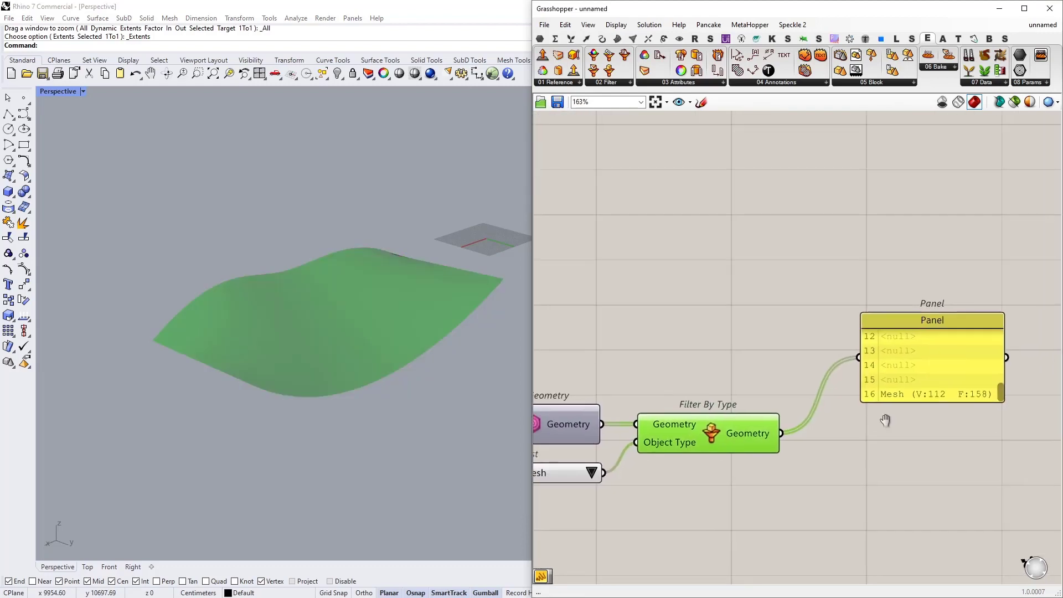
Step: Move the Panel beside the planting query and rewire it to that query's Elements output
scroll(871, 411, down, 2)
right_drag(700, 299, 852, 355)
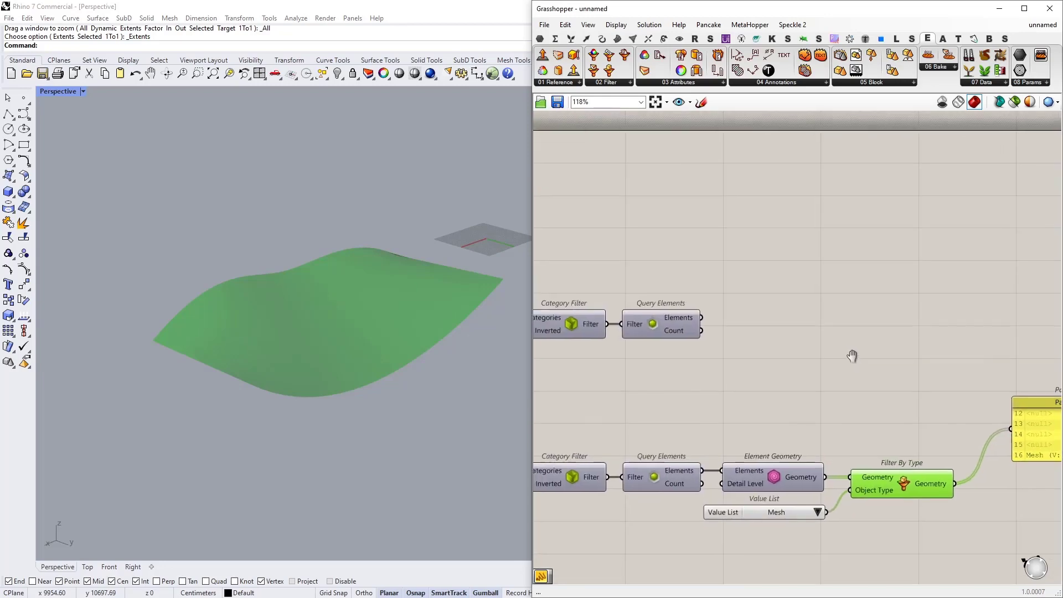
scroll(725, 330, up, 3)
click(610, 319)
scroll(707, 354, down, 2)
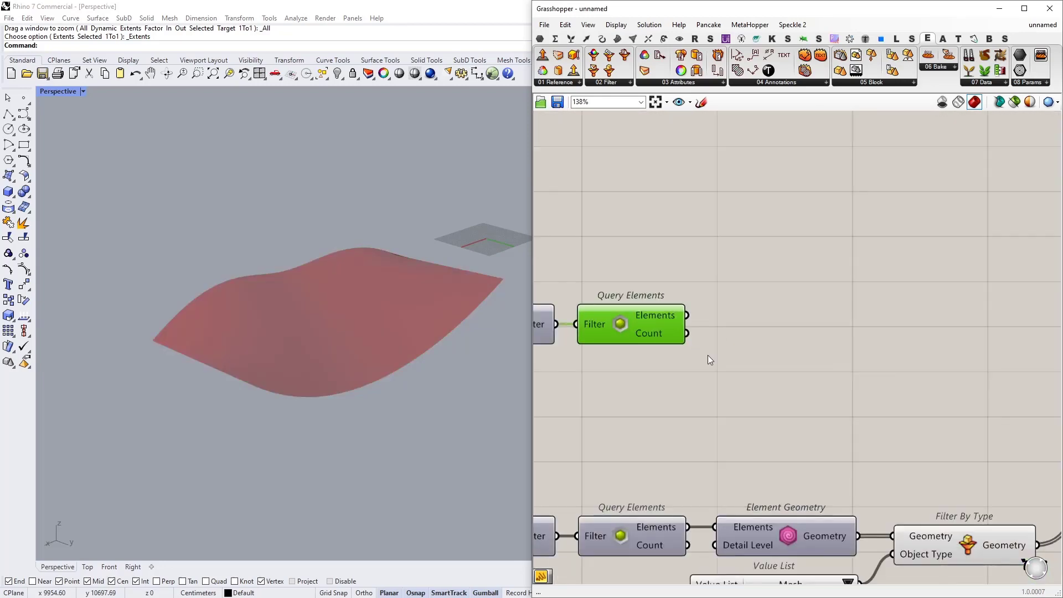
drag(1003, 447, 718, 260)
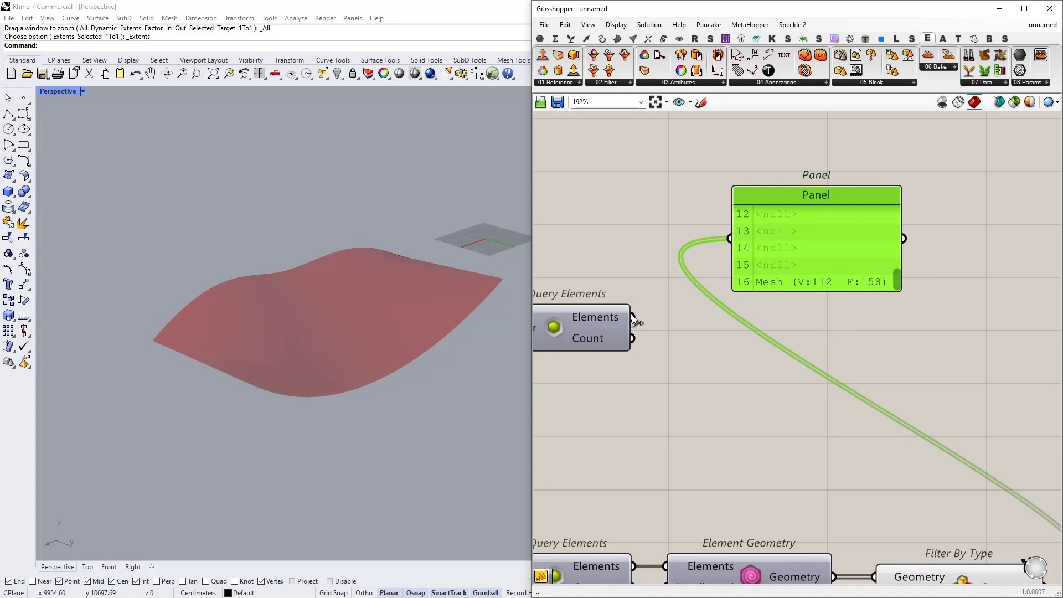
drag(633, 313, 704, 257)
Step: Add an Element Location component and connect the planting query's Elements output to its Element input
scroll(719, 243, up, 2)
right_drag(648, 337, 767, 330)
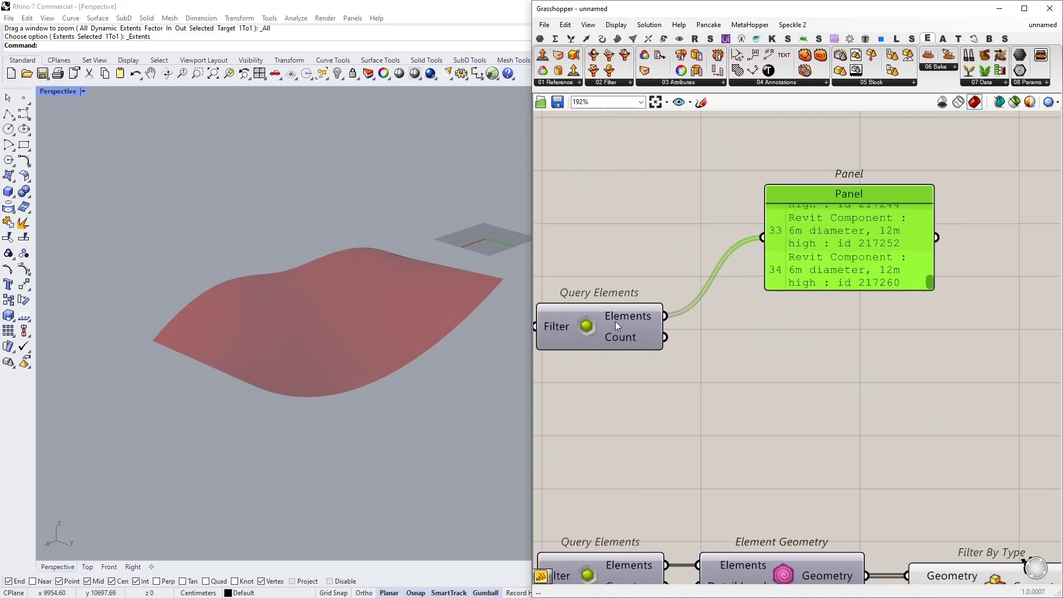
scroll(623, 324, up, 1)
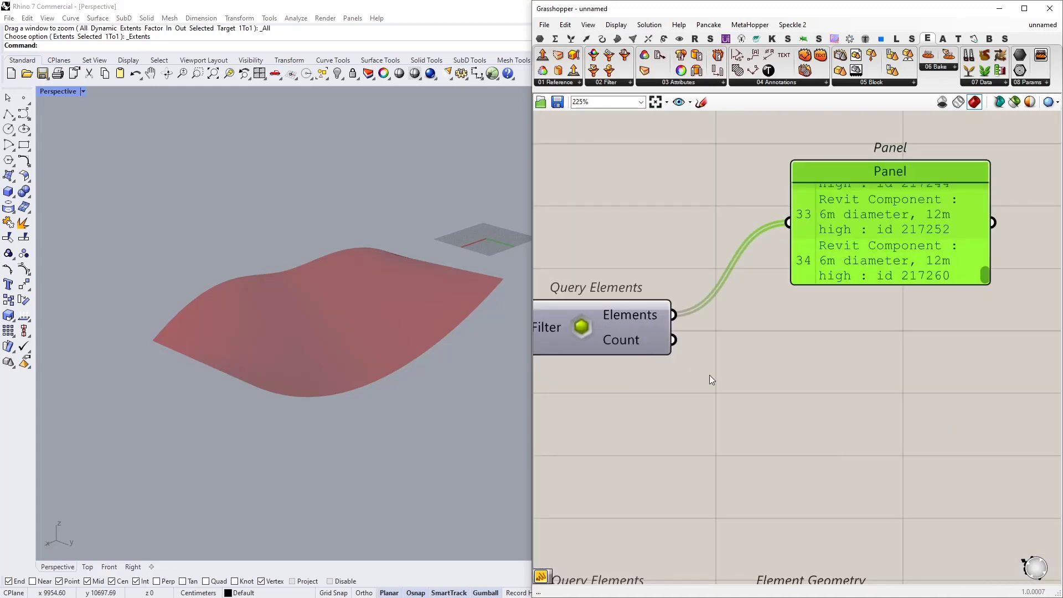
double_click(744, 336)
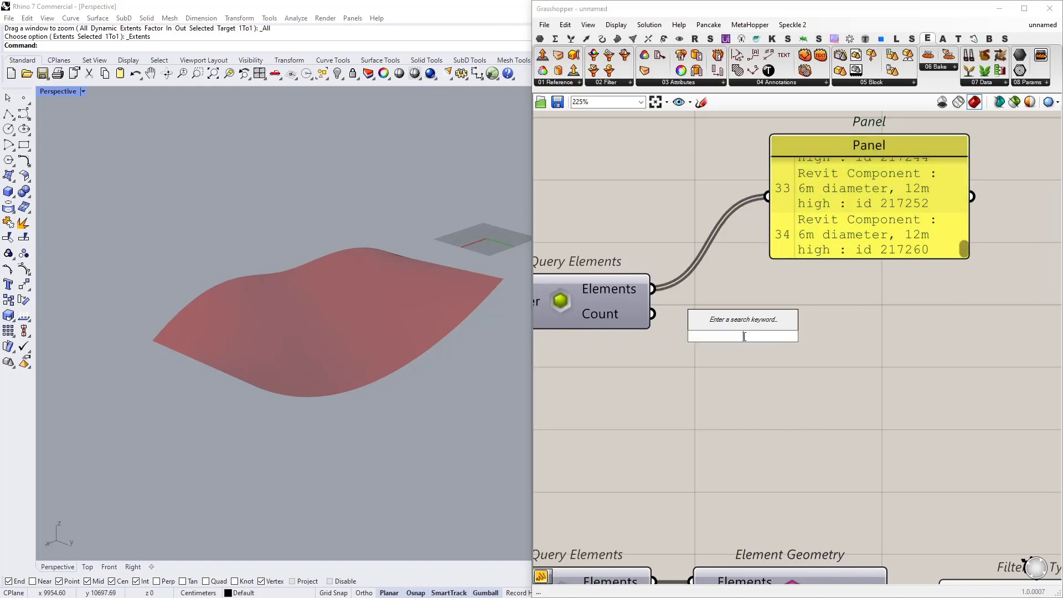
text(element locati)
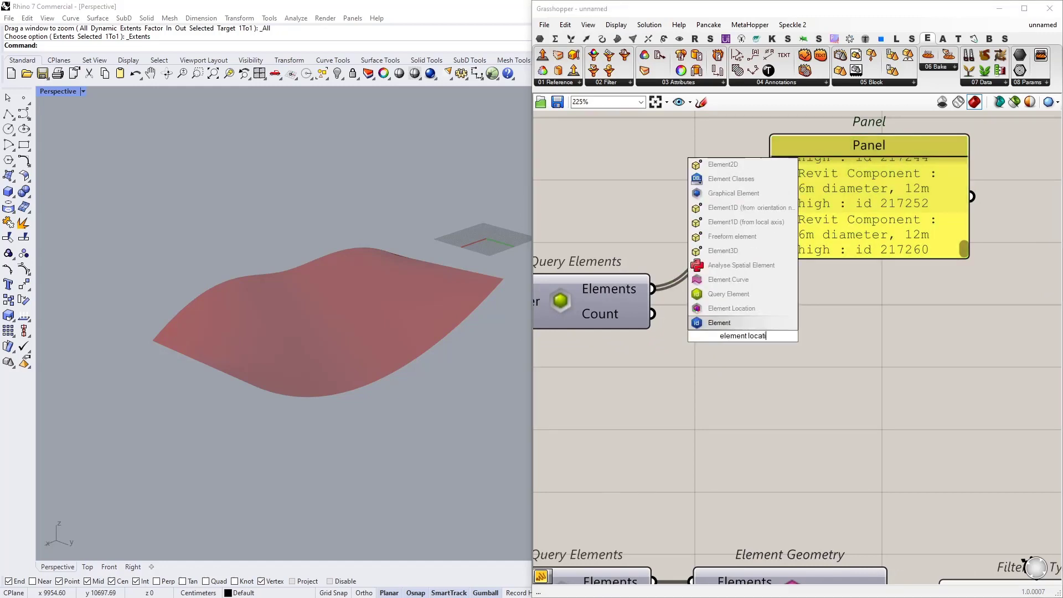
text(on)
key(Return)
scroll(686, 316, up, 2)
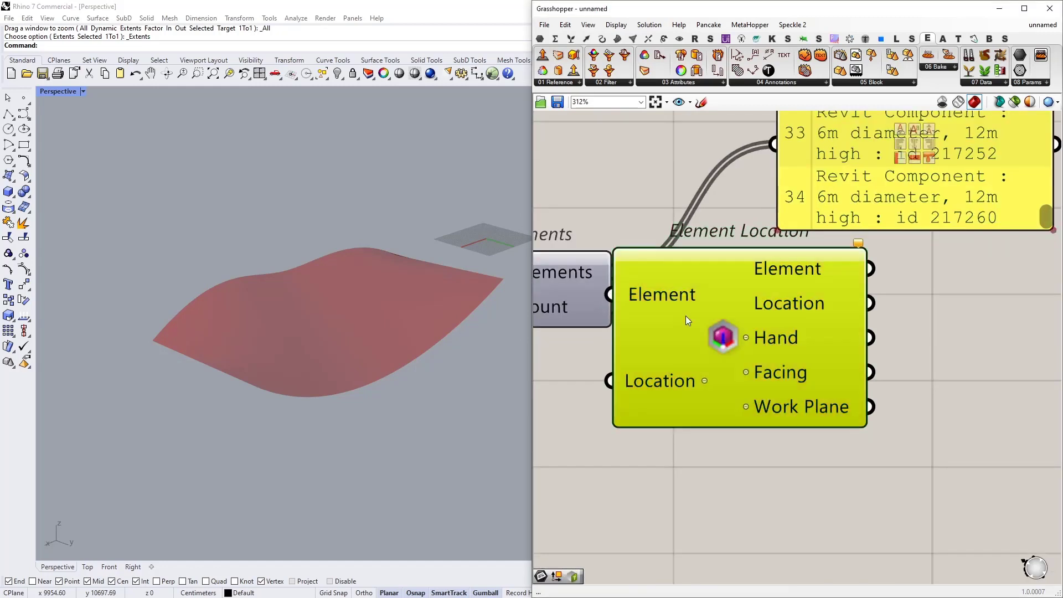
drag(685, 315, 727, 321)
drag(616, 272, 760, 270)
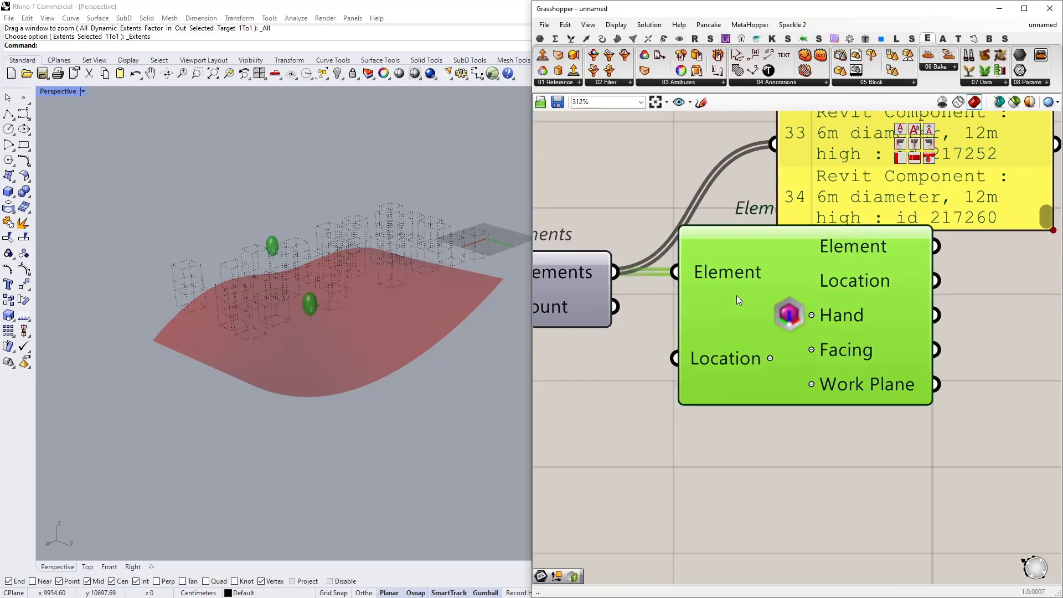
Step: Move the Panel clear of Element Location, rewire it to the Location output and show the start of its list
right_drag(740, 387, 558, 459)
scroll(682, 354, down, 1)
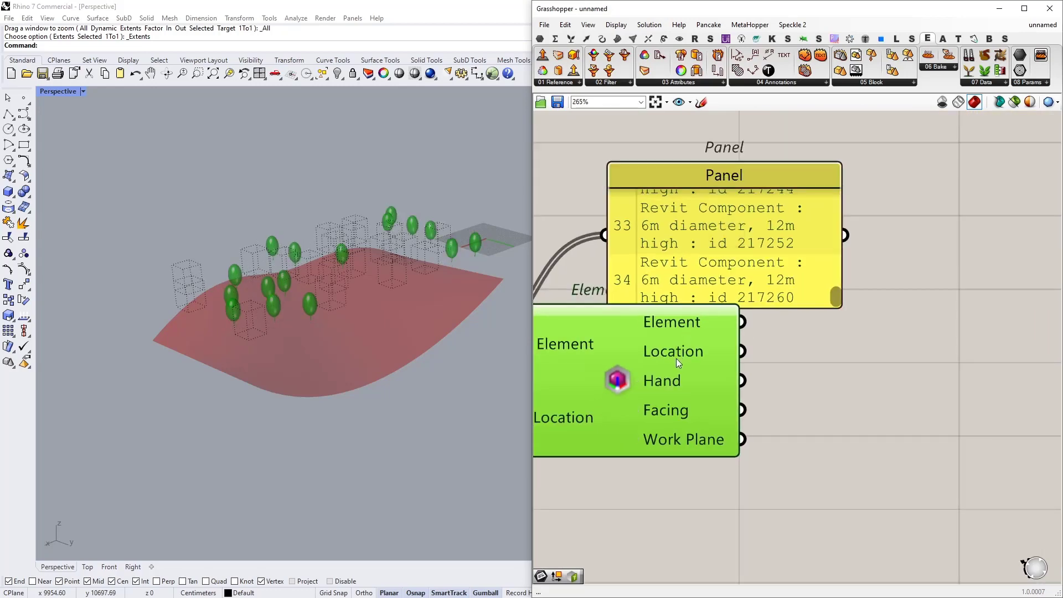
drag(776, 254, 908, 255)
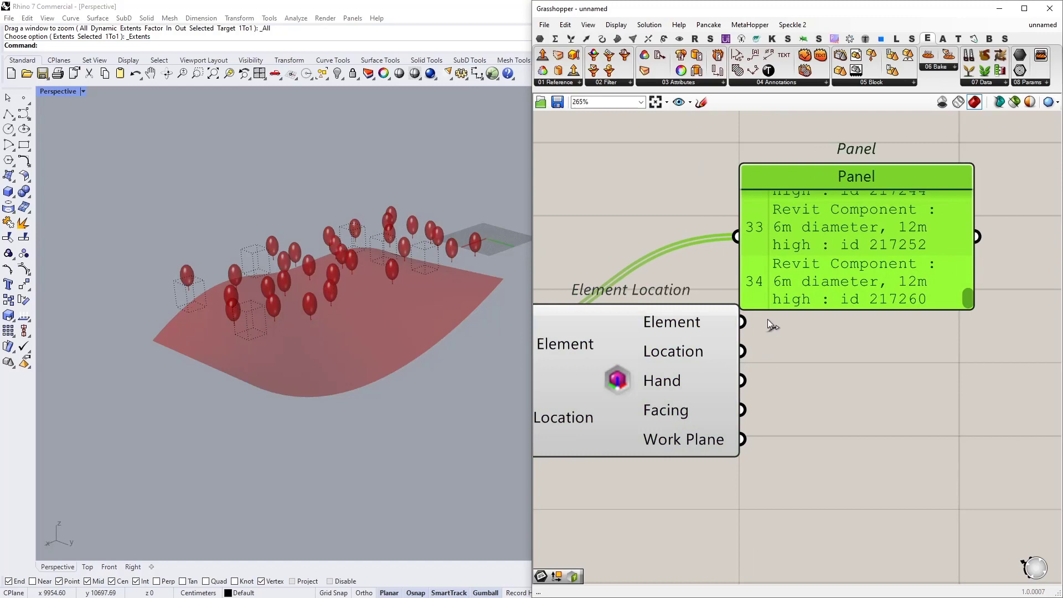
drag(742, 351, 737, 237)
right_drag(910, 354, 784, 435)
scroll(747, 396, down, 2)
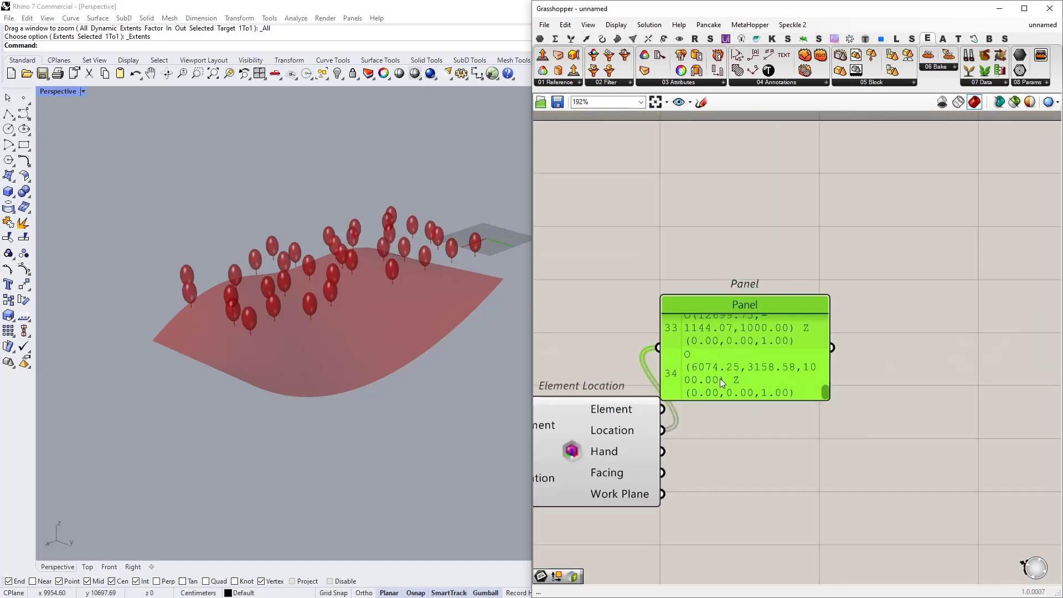
drag(722, 379, 784, 385)
scroll(826, 383, up, 1)
drag(896, 400, 891, 302)
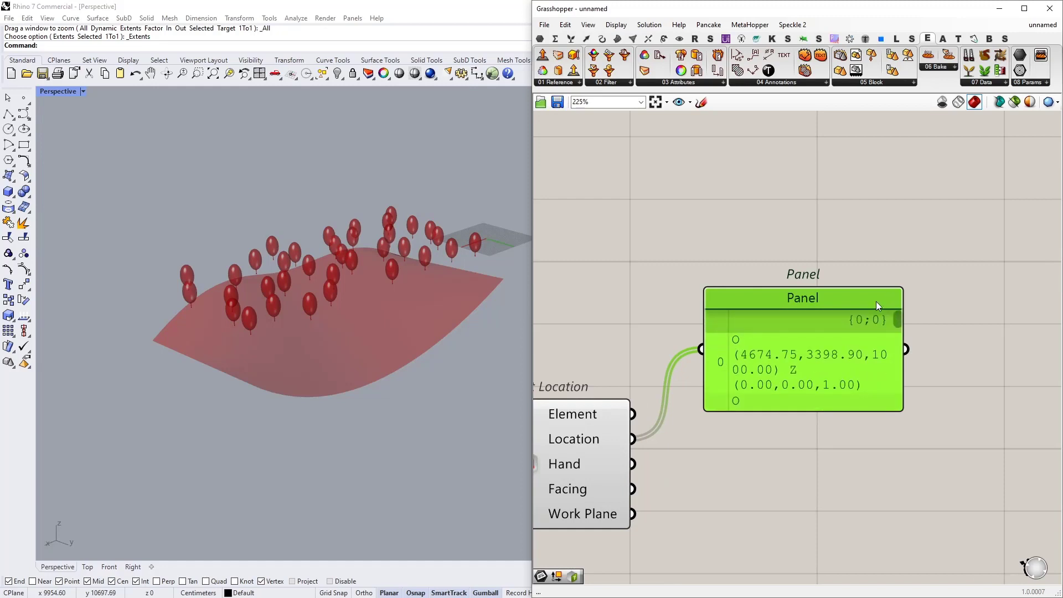
Step: Add a Point parameter beside Element Location and feed it from the Location output
right_drag(695, 471, 678, 366)
click(683, 431)
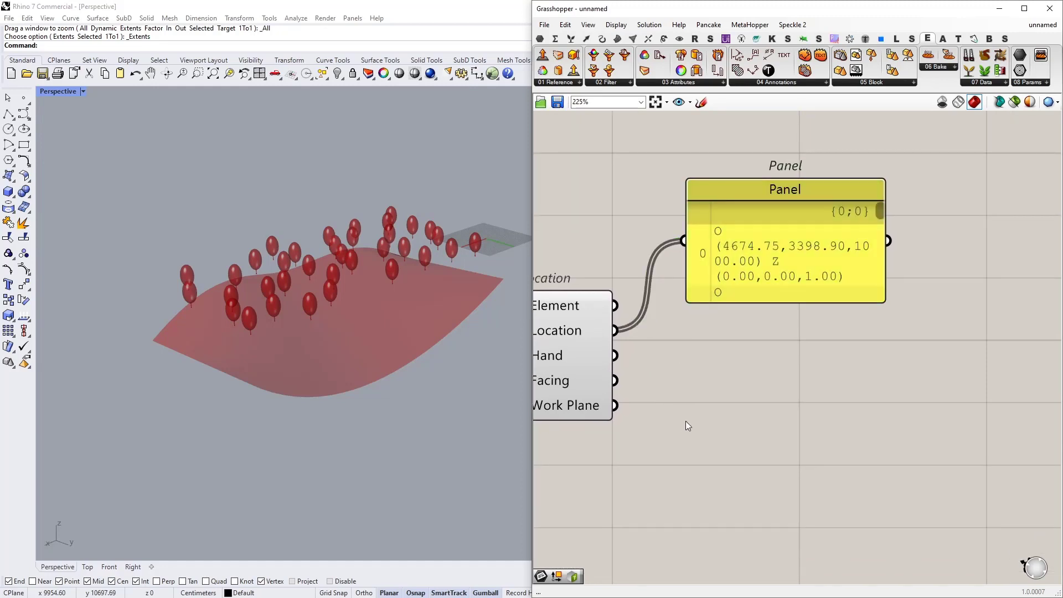
double_click(649, 382)
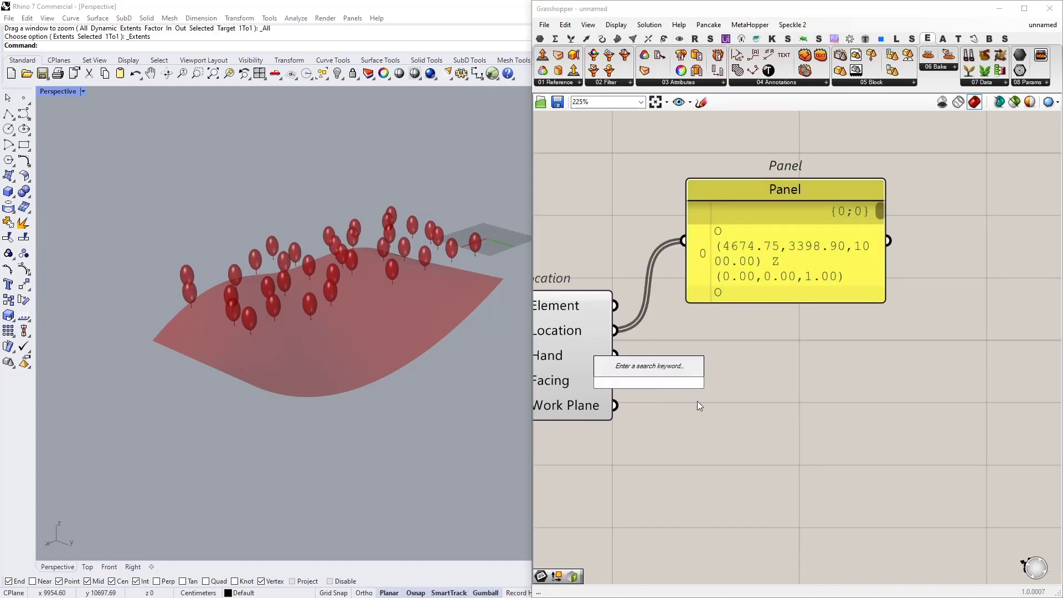
text(potin)
key(Return)
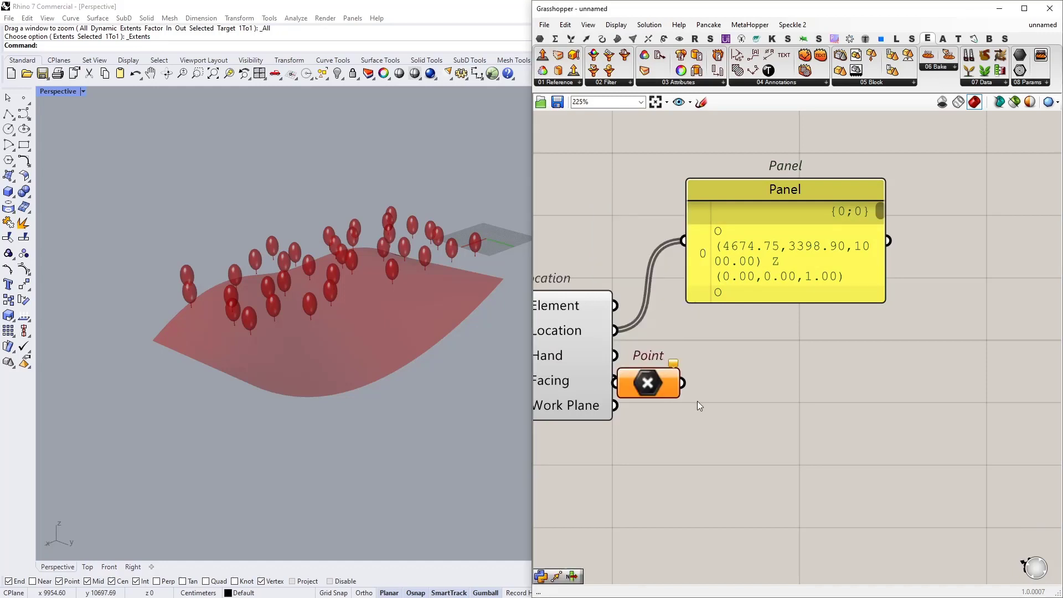
drag(614, 331, 678, 384)
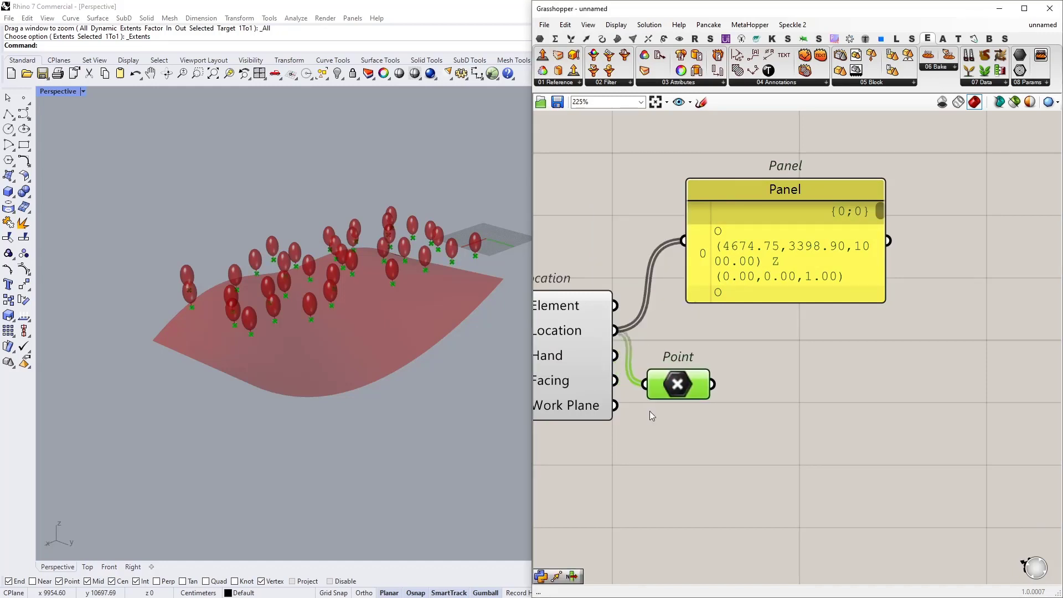
Step: Turn off the preview of the Element Location component
right_drag(649, 410, 861, 415)
click(722, 358)
middle_click(723, 361)
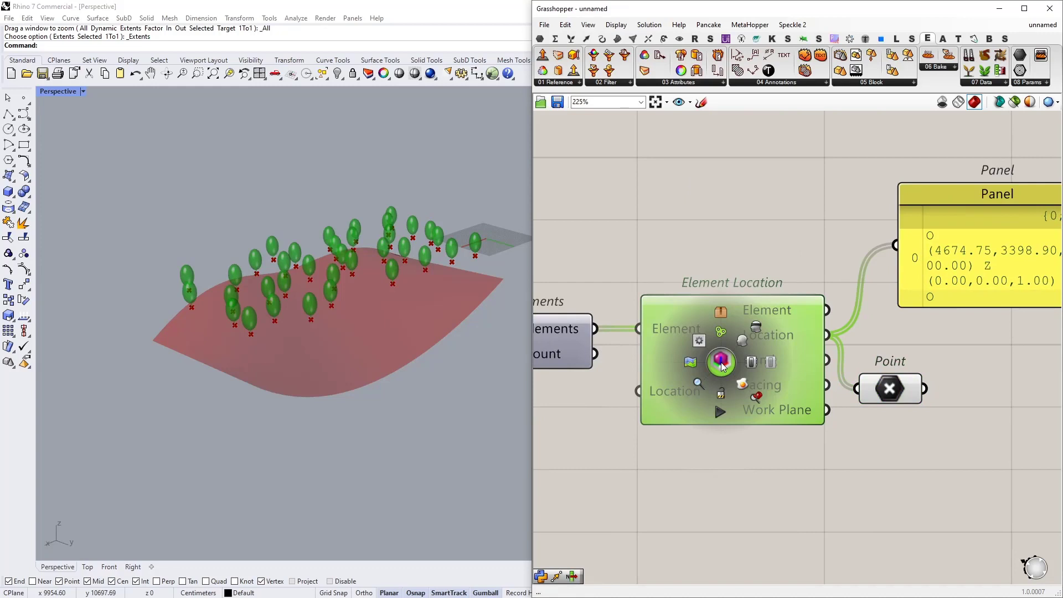
click(755, 334)
click(932, 445)
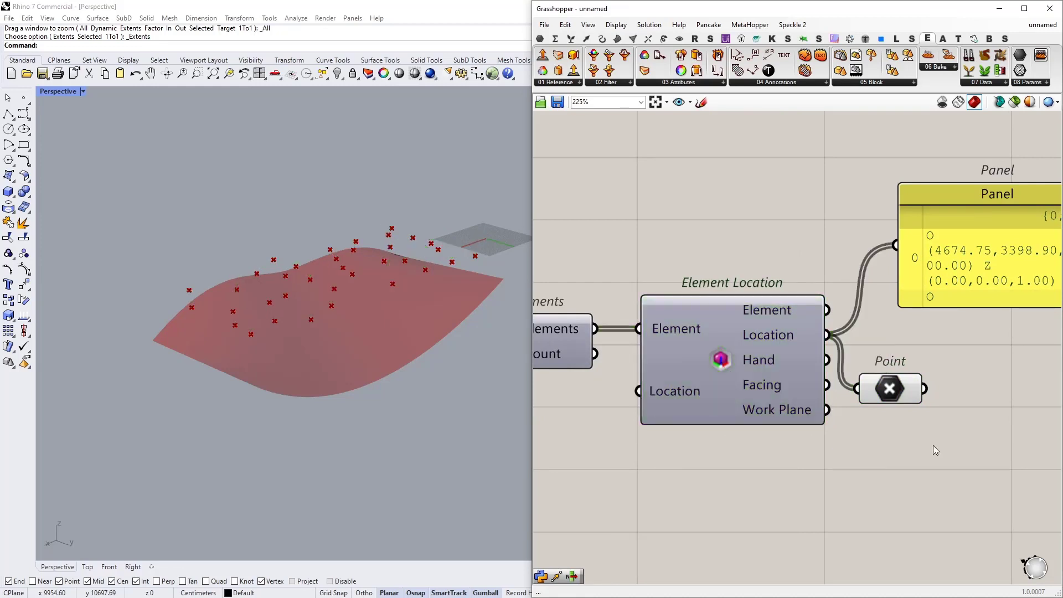
Step: Select the Point parameter and examine how the tree points sit relative to the terrain in Rhino's Perspective view
right_drag(878, 395, 768, 391)
click(778, 384)
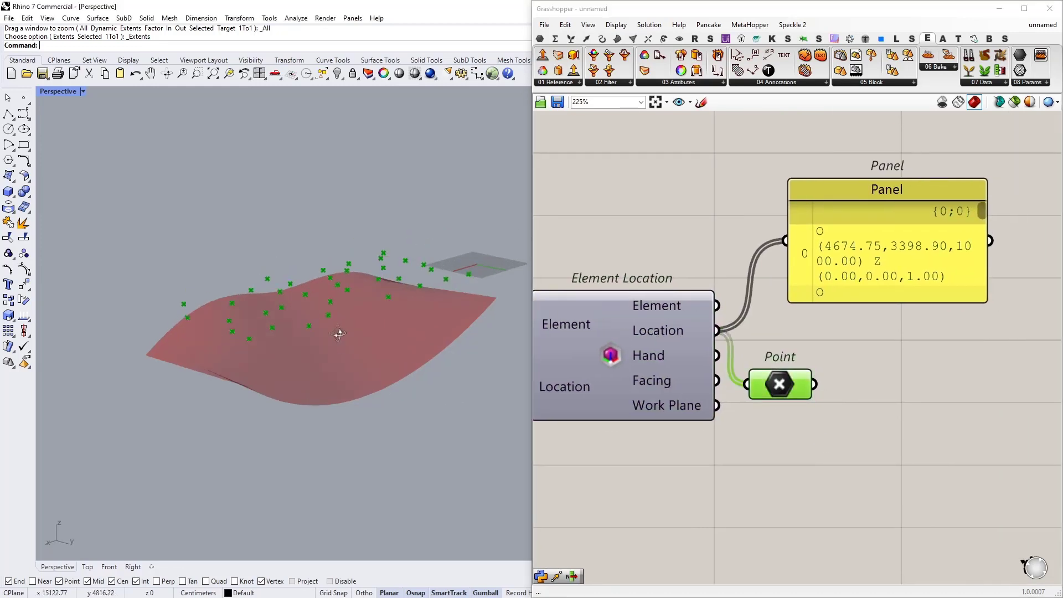
right_drag(355, 332, 327, 370)
right_drag(318, 330, 313, 303)
scroll(289, 360, up, 5)
mouse_move(266, 387)
right_down()
mouse_move(262, 452)
mouse_move(271, 399)
right_up()
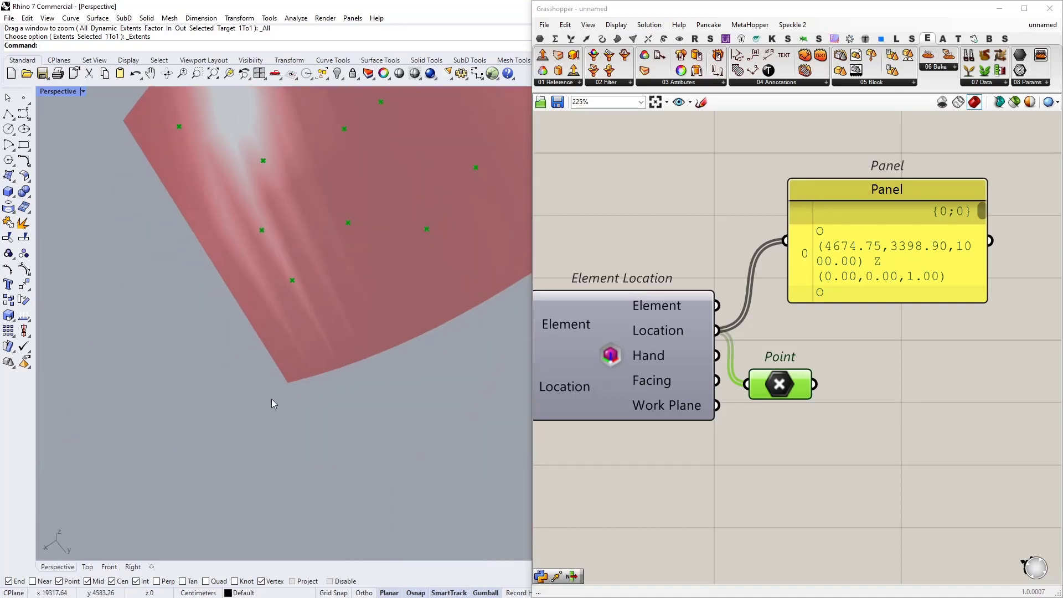
right_drag(303, 304, 350, 345)
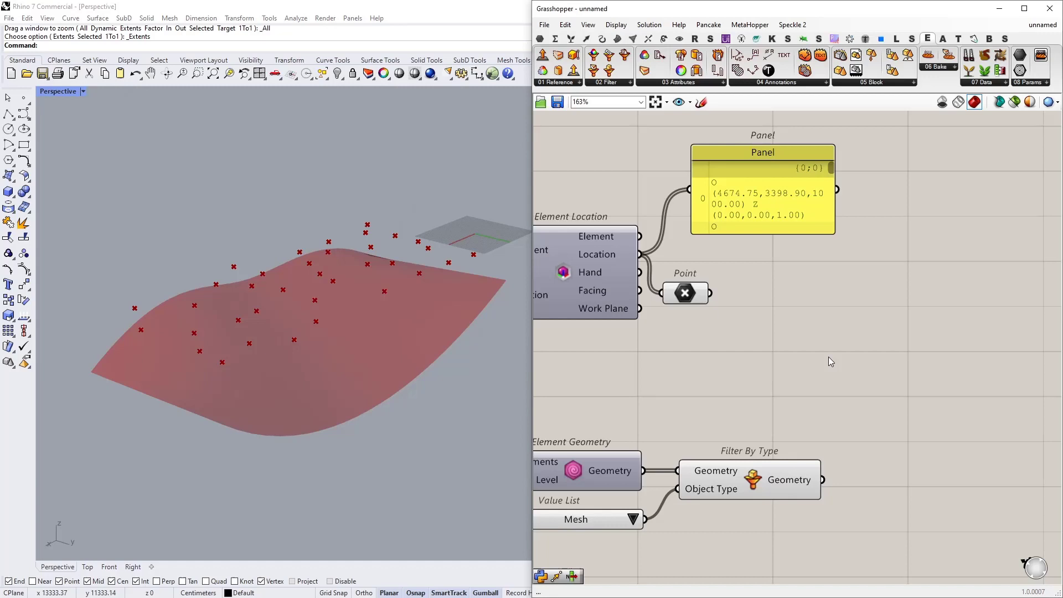
Step: Add a Project Point component and connect Filter By Type's mesh output to its Geometry input
double_click(829, 358)
text(project point)
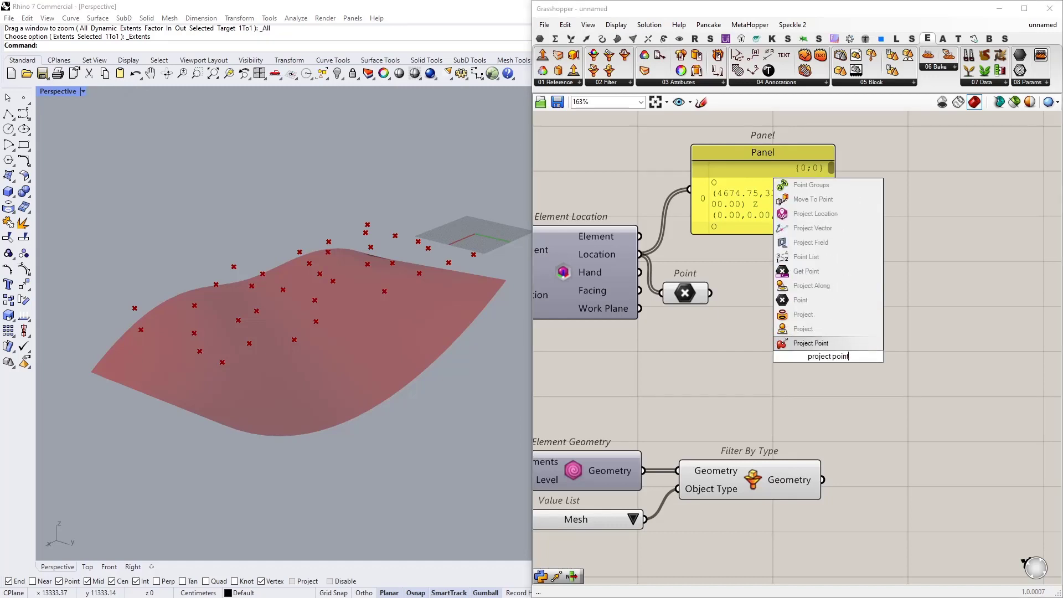
key(Return)
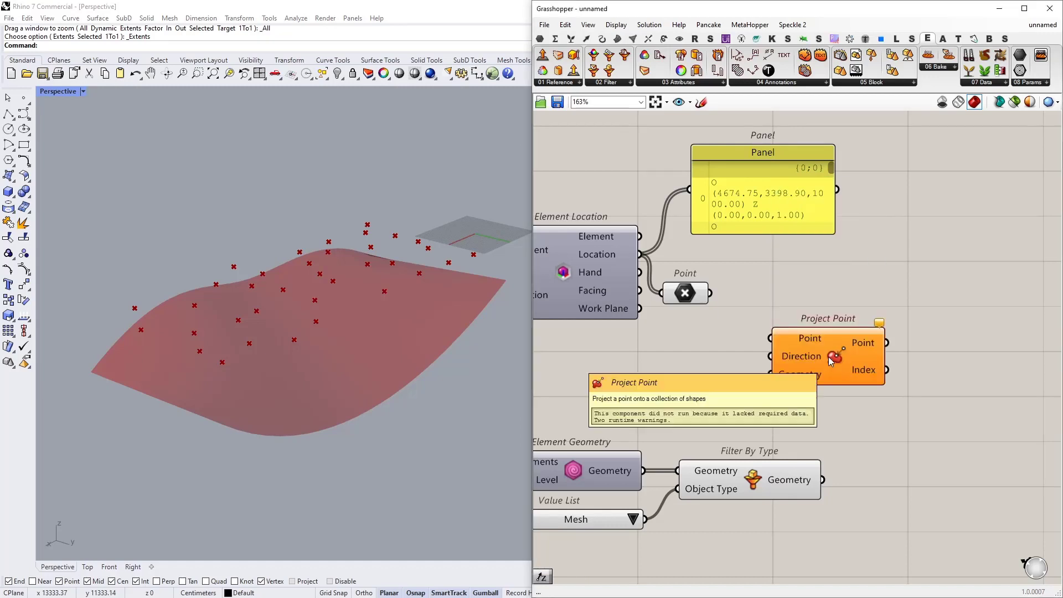
scroll(802, 474, up, 1)
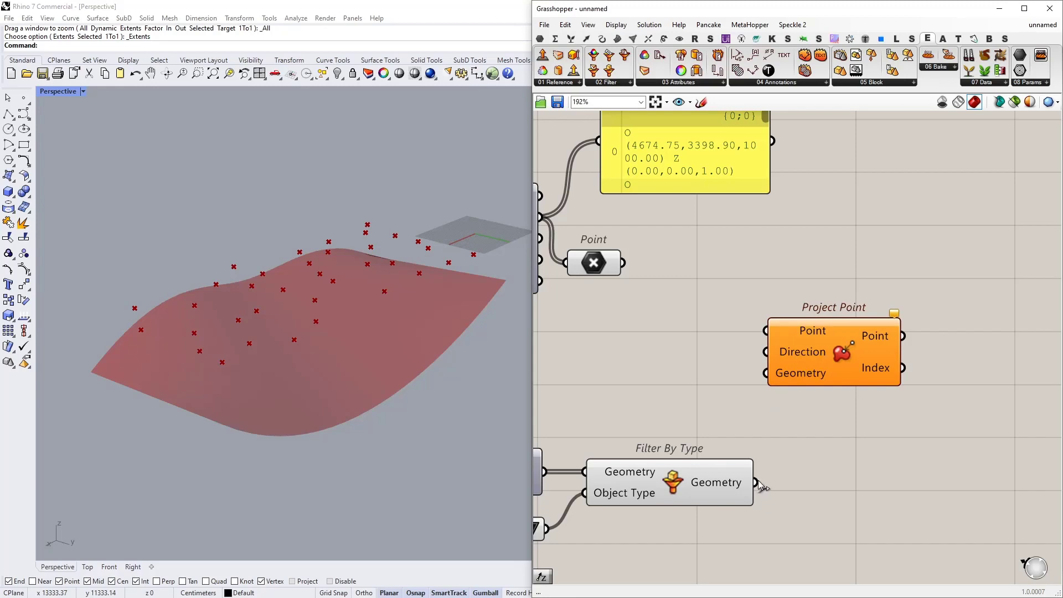
drag(756, 482, 764, 374)
Step: Connect Element Location's Location output to the Point input of Project Point
scroll(818, 440, down, 2)
right_drag(717, 340, 786, 348)
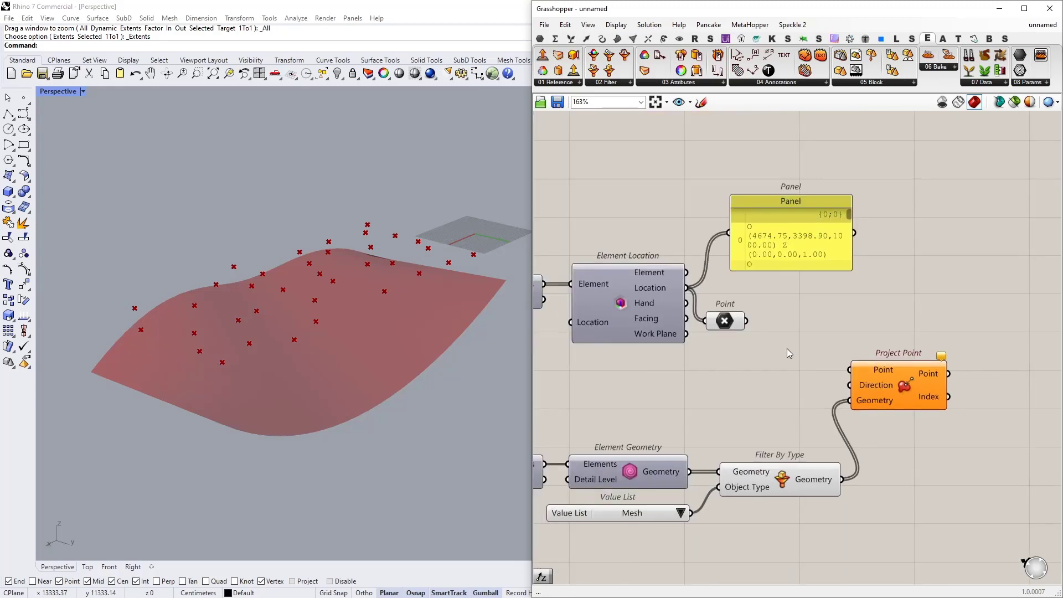
scroll(789, 353, up, 3)
scroll(736, 311, down, 3)
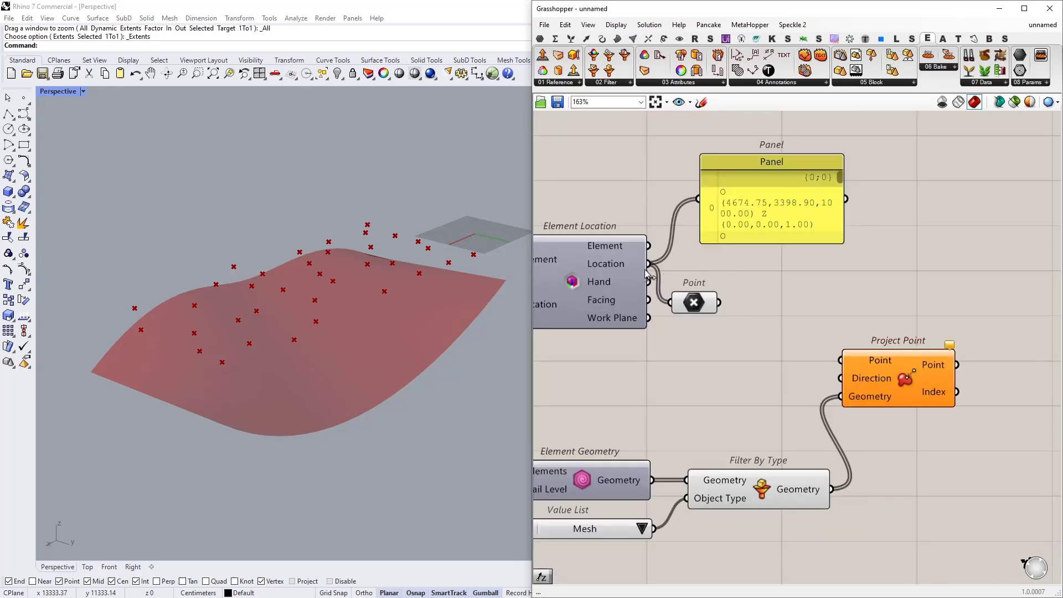
drag(649, 264, 840, 361)
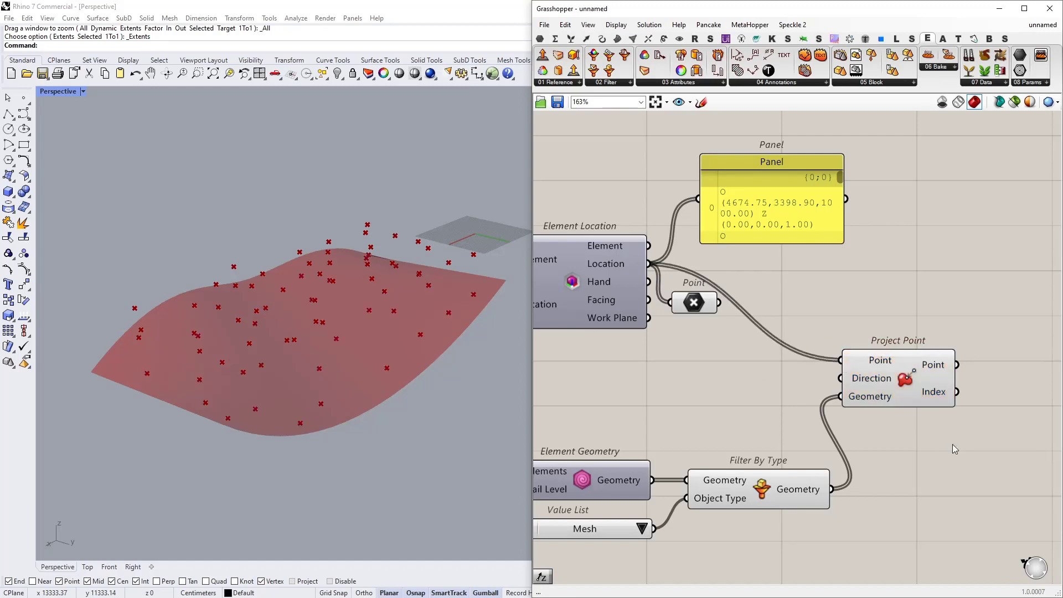
Step: Turn off the Point parameter's preview and inspect the projected points on the terrain in Rhino
click(708, 291)
middle_click(701, 293)
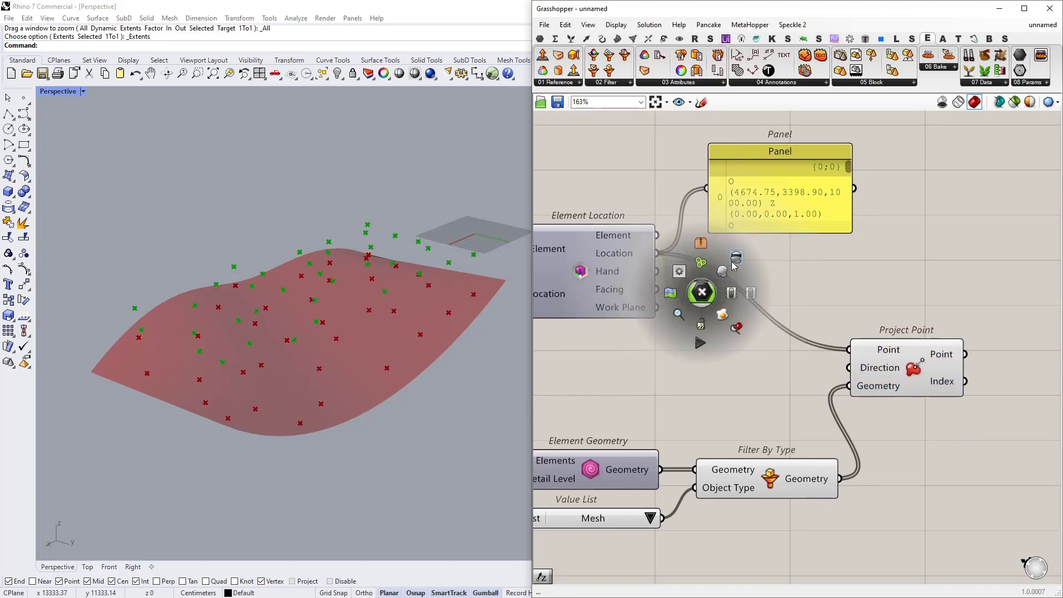
click(735, 261)
right_drag(399, 416, 344, 469)
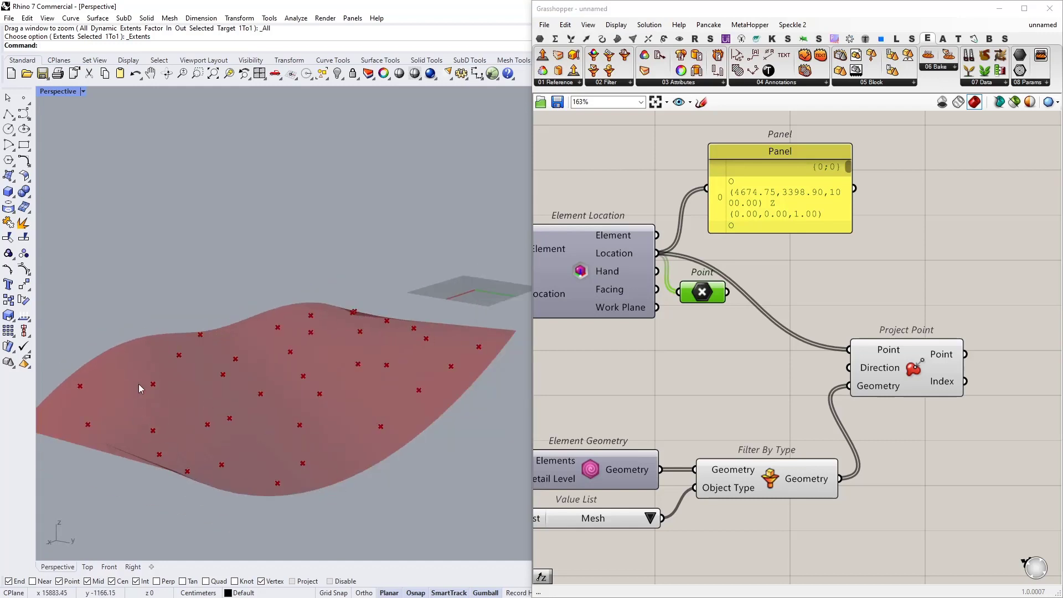
Step: Review the definition from Element Location to Project Point, selecting Project Point to check its points on the terrain
right_drag(730, 391, 920, 502)
right_drag(735, 439, 808, 439)
click(704, 358)
click(749, 347)
right_drag(846, 471, 674, 386)
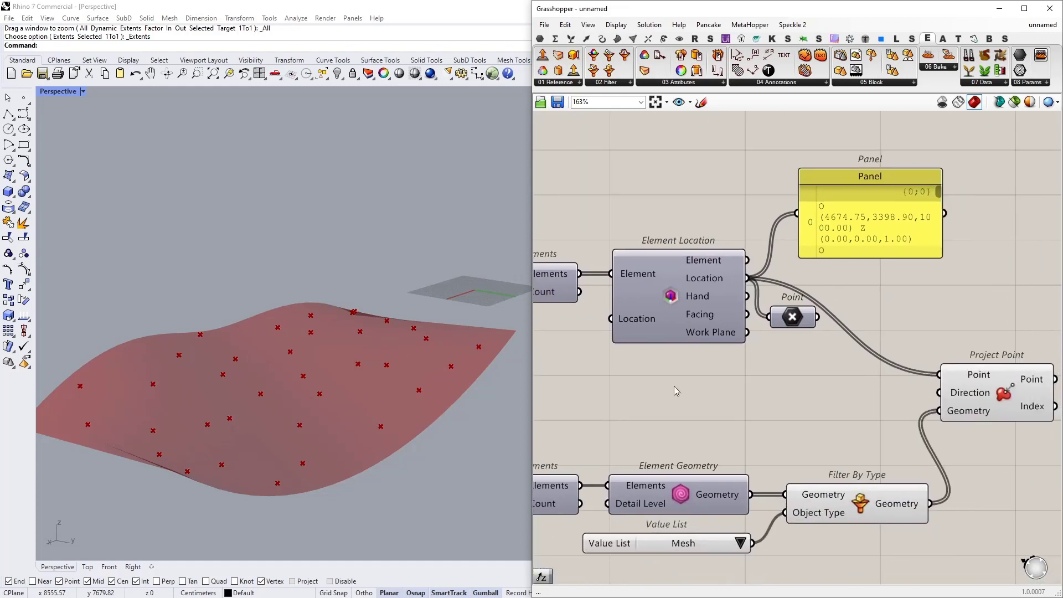
right_drag(881, 446, 724, 415)
right_drag(966, 443, 892, 441)
scroll(892, 441, up, 3)
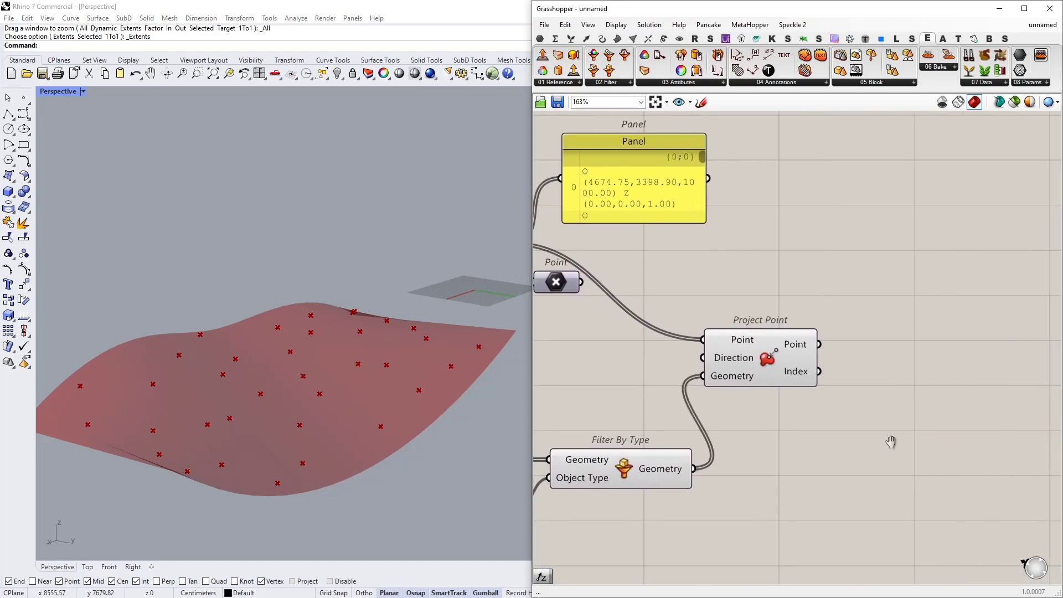
click(788, 351)
drag(724, 360, 763, 368)
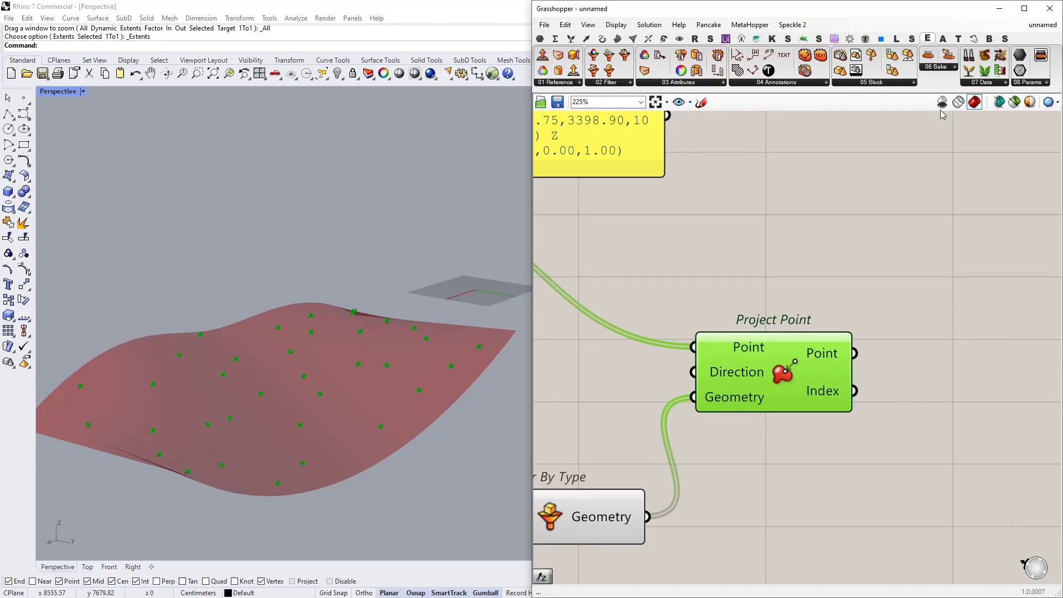
click(1017, 164)
Step: Switch to Revit, orbit the 3D view around the topography and select one tree to check its placement properties
click(999, 8)
click(998, 9)
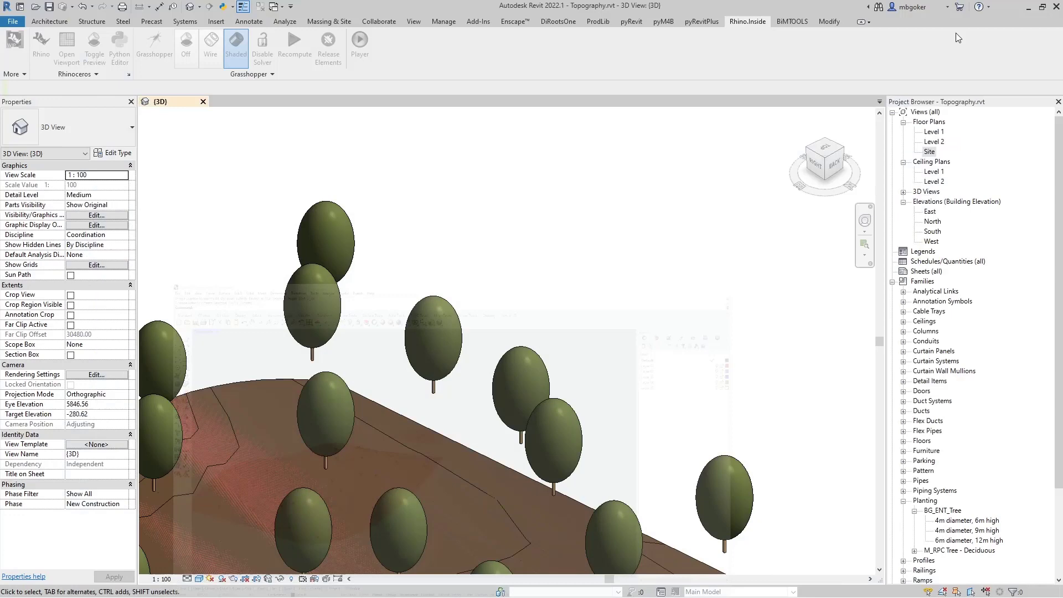
scroll(510, 326, down, 3)
middle_click(443, 381)
middle_click(442, 381)
shift+middle_drag(457, 388, 387, 356)
scroll(436, 348, up, 2)
click(436, 347)
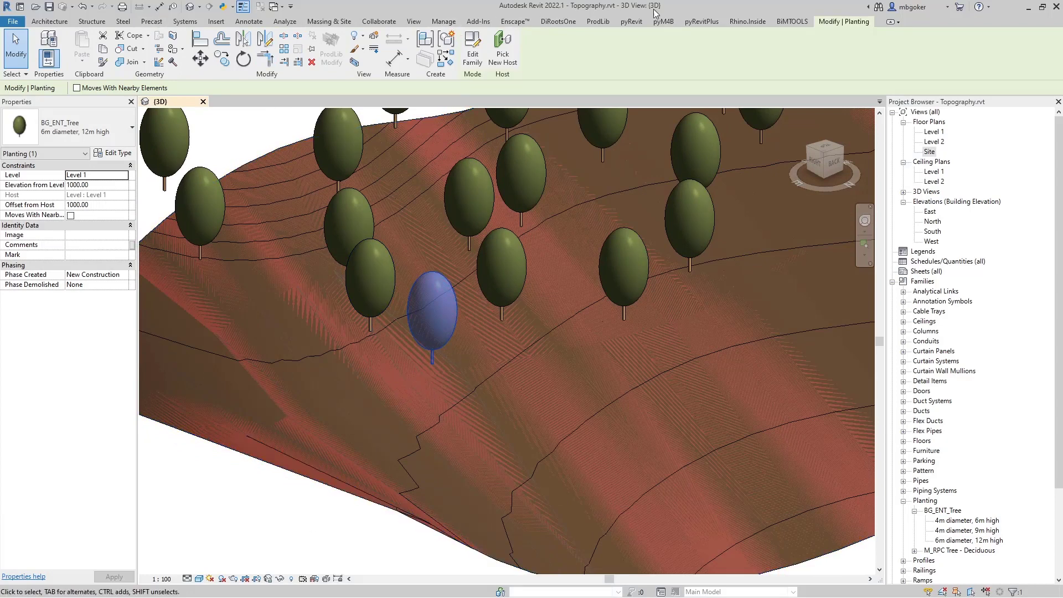
Step: Return to Rhino and Grasshopper from Revit and view the whole set of projected points beside the definition
click(731, 22)
click(42, 53)
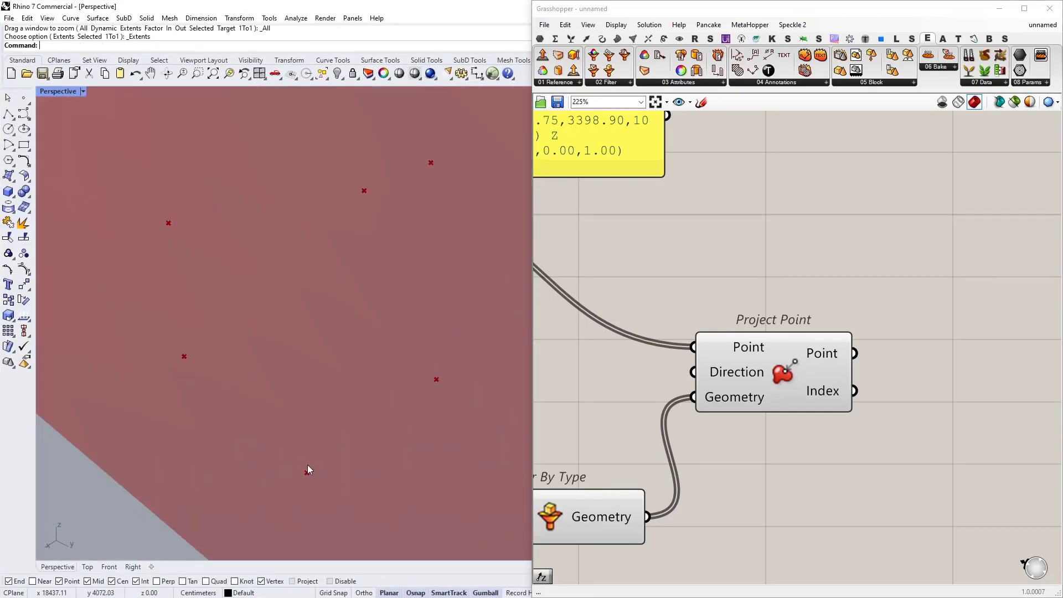
scroll(325, 487, down, 5)
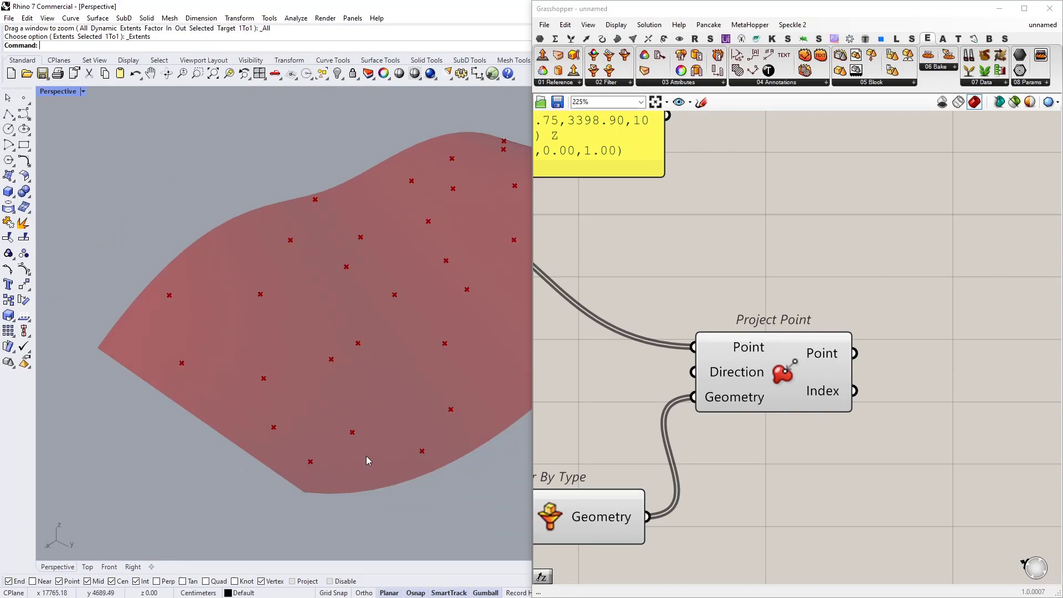
scroll(715, 416, down, 5)
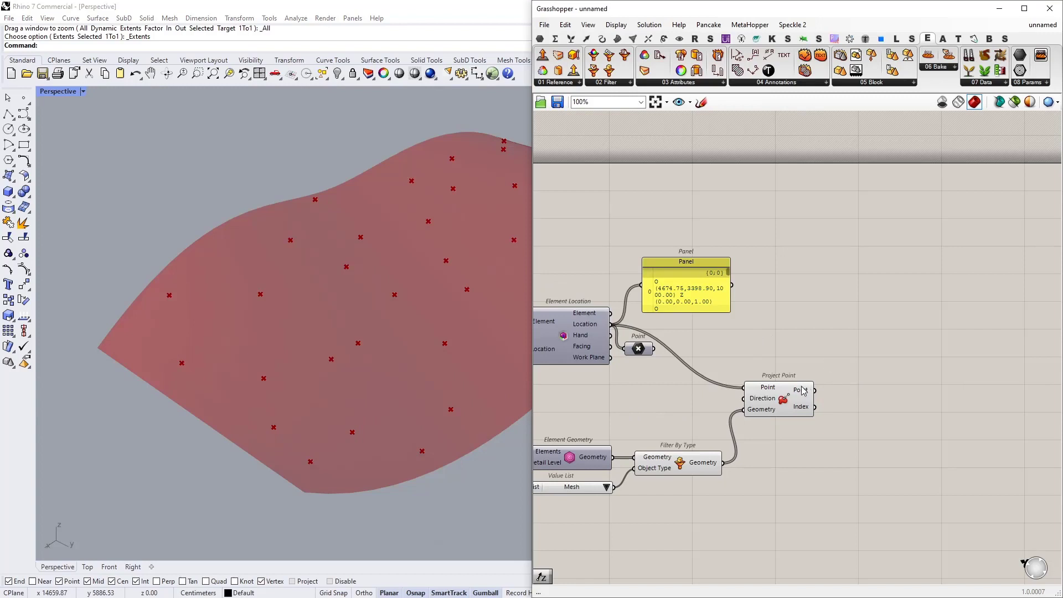
Step: Add a second Element Location component to the canvas beside Project Point
scroll(836, 377, up, 2)
double_click(842, 344)
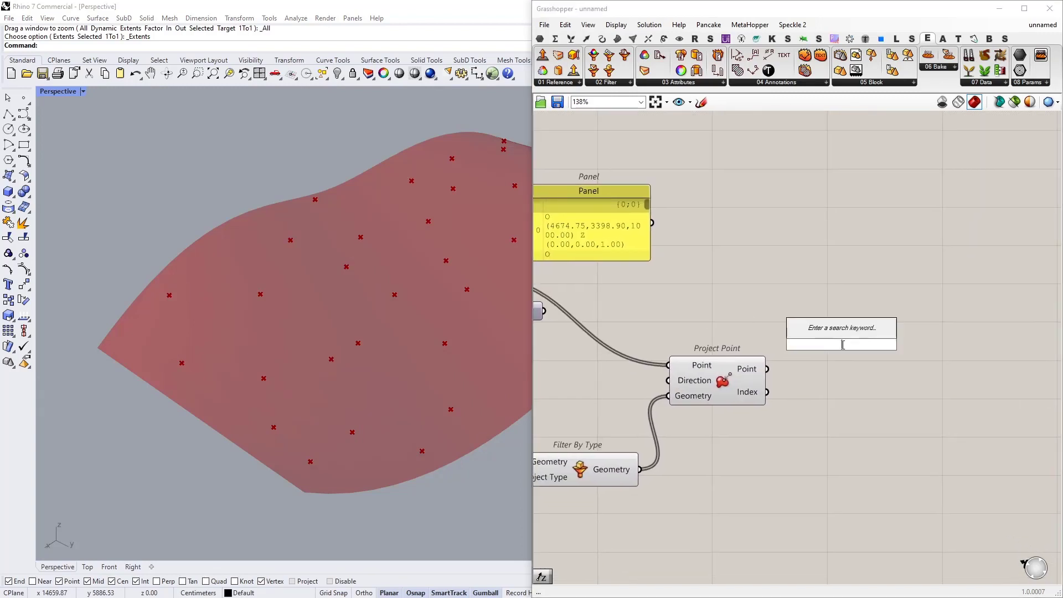
text(element lcoation)
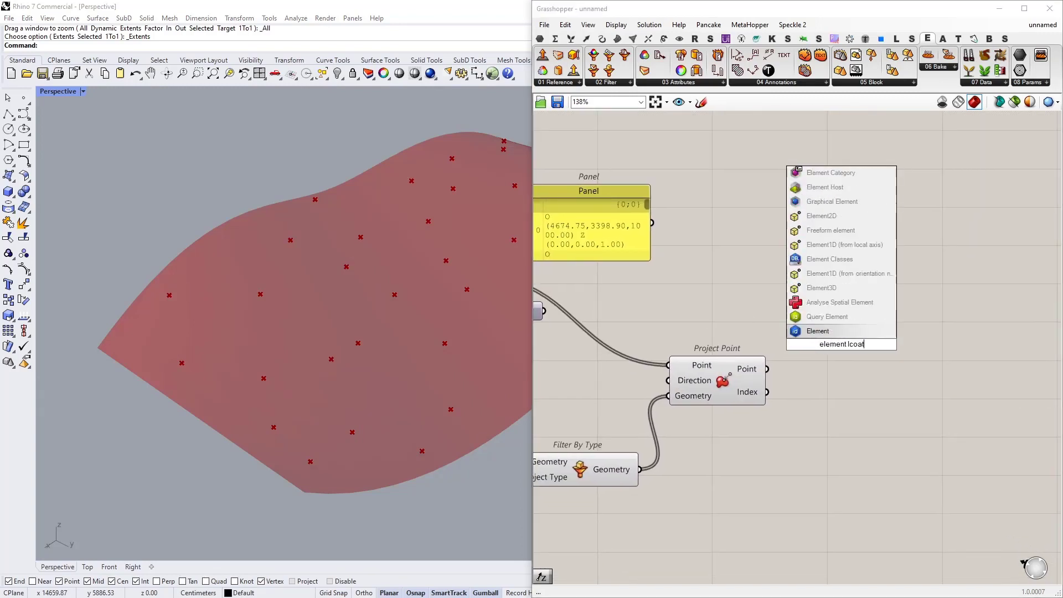
key(BackSpace)
key(BackSpace)
key(BackSpace)
key(BackSpace)
key(BackSpace)
key(BackSpace)
key(BackSpace)
key(BackSpace)
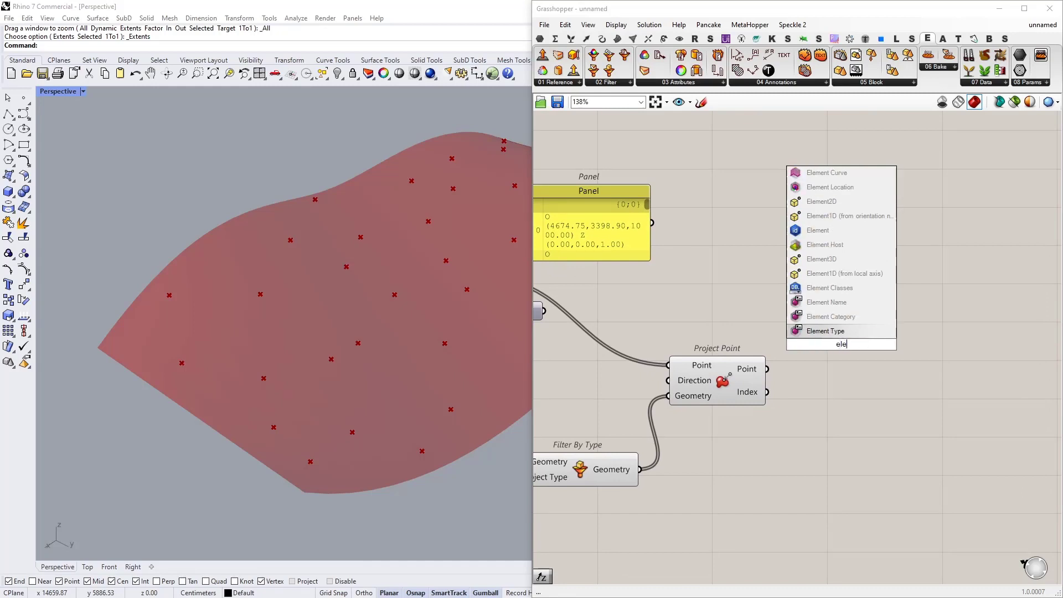
text(loca)
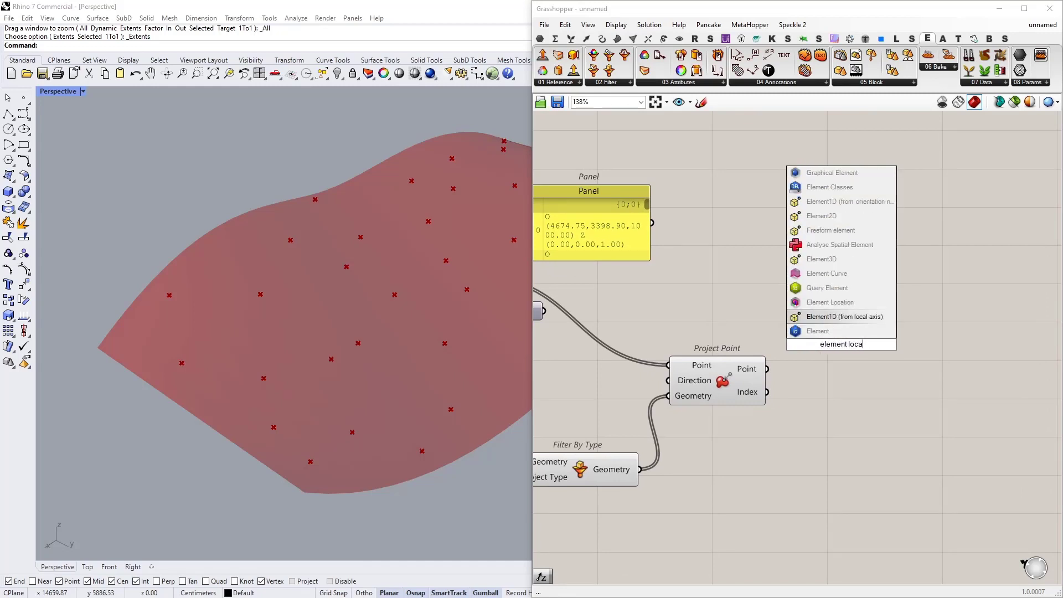
click(830, 302)
Step: Connect the first Element Location's Element output to the Element input of the new Element Location component
scroll(839, 347, up, 5)
scroll(776, 333, down, 3)
scroll(751, 319, down, 5)
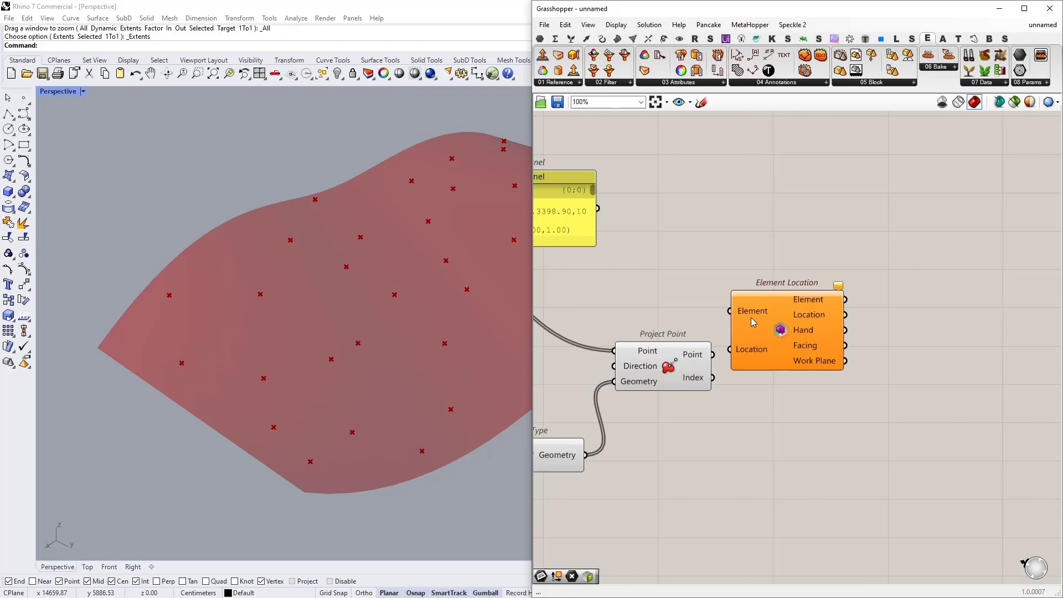
right_drag(644, 271, 825, 270)
scroll(671, 245, up, 2)
scroll(712, 231, down, 1)
drag(712, 271, 911, 307)
scroll(941, 310, up, 3)
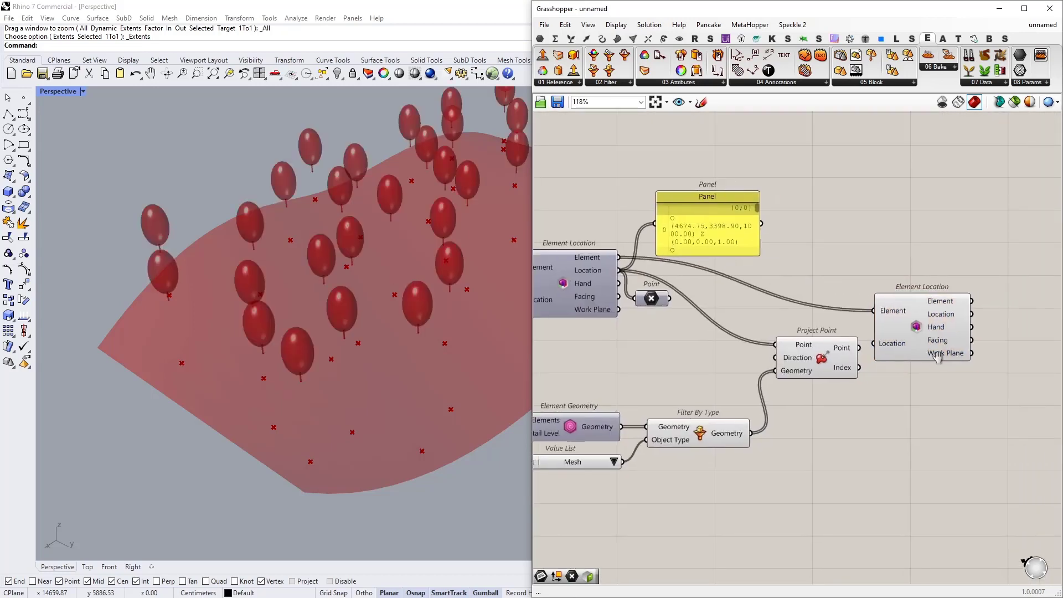
Step: Check the previews of the new Element Location and Project Point, and connect the projected Point output to the Location input
click(830, 313)
scroll(713, 376, up, 2)
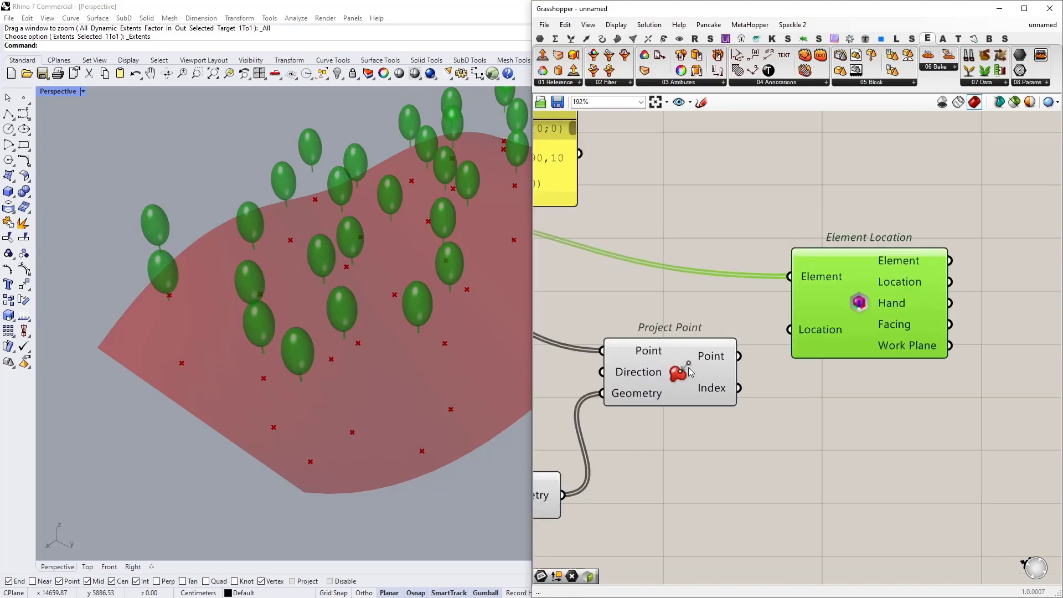
click(718, 376)
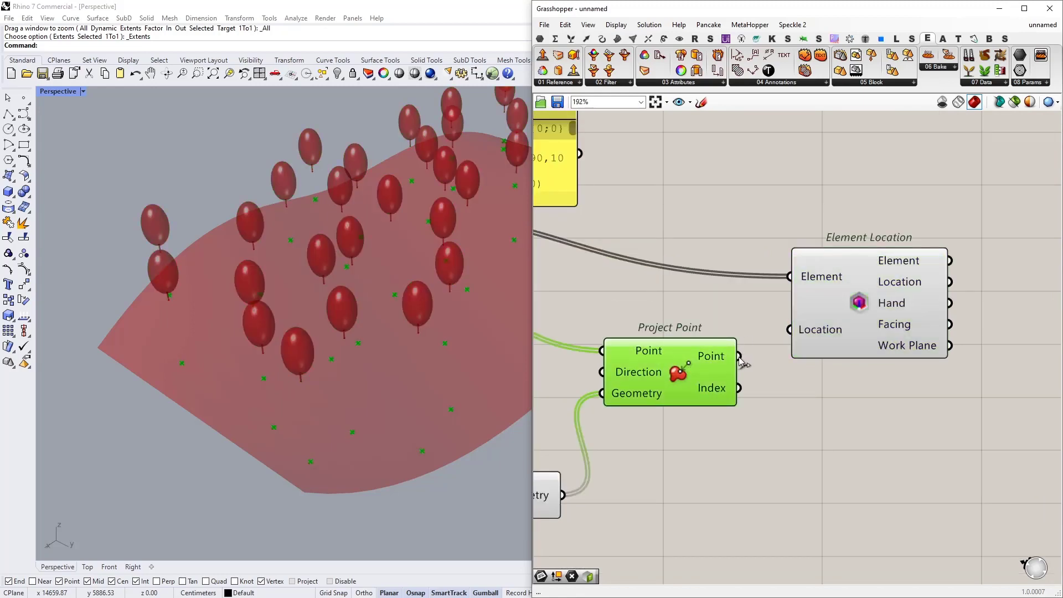
drag(740, 359, 788, 330)
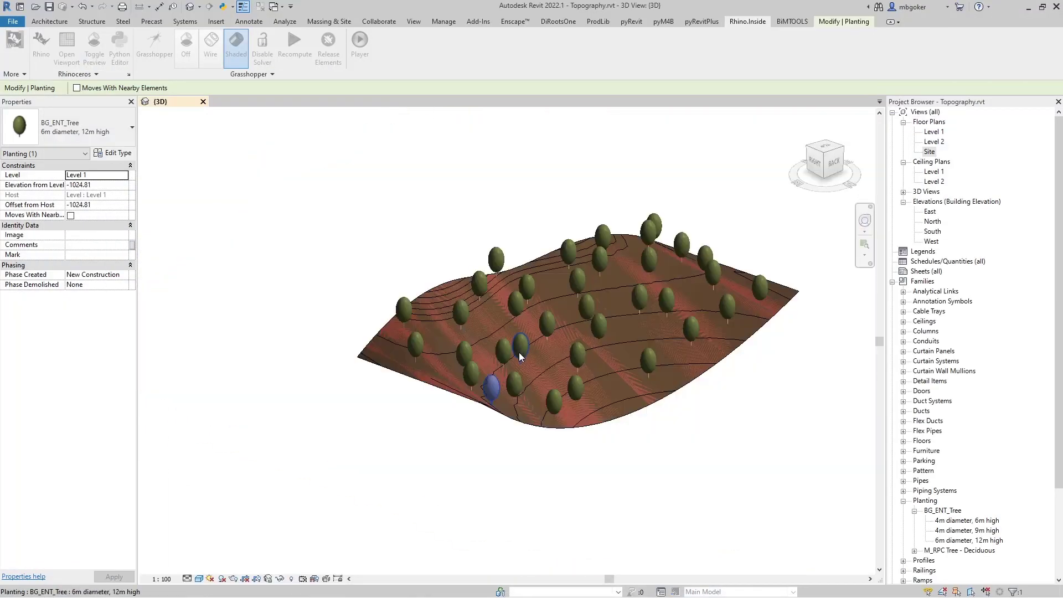
Step: Switch to Revit, orbit around the topography and select individual trees to check their elevation from level
shift+middle_drag(621, 437, 664, 450)
click(664, 450)
shift+middle_drag(695, 360, 691, 284)
scroll(503, 393, up, 5)
scroll(453, 361, down, 2)
click(692, 285)
scroll(715, 329, up, 3)
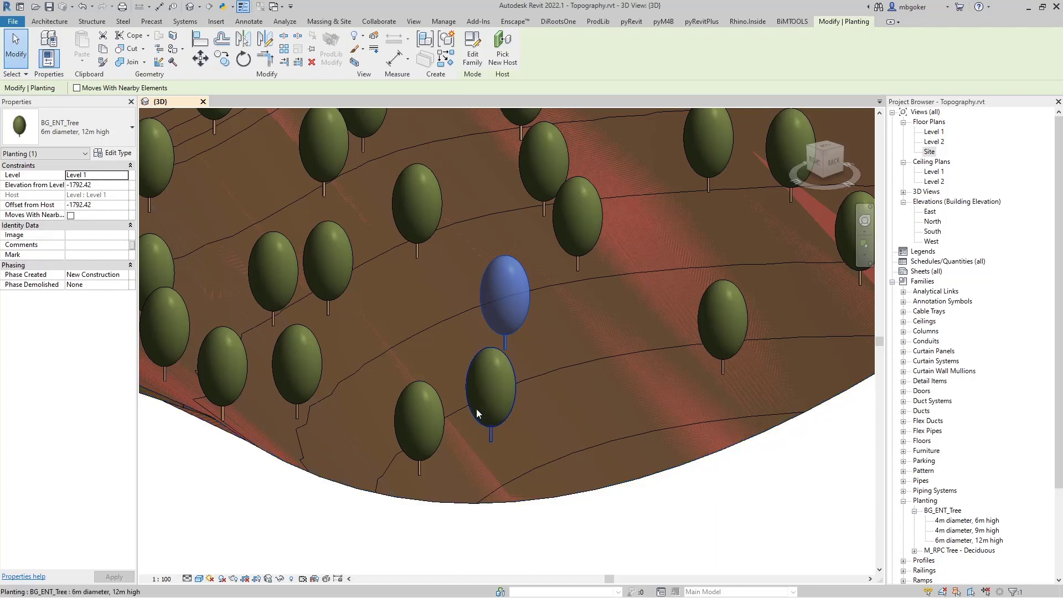
scroll(476, 409, down, 1)
click(477, 387)
click(575, 244)
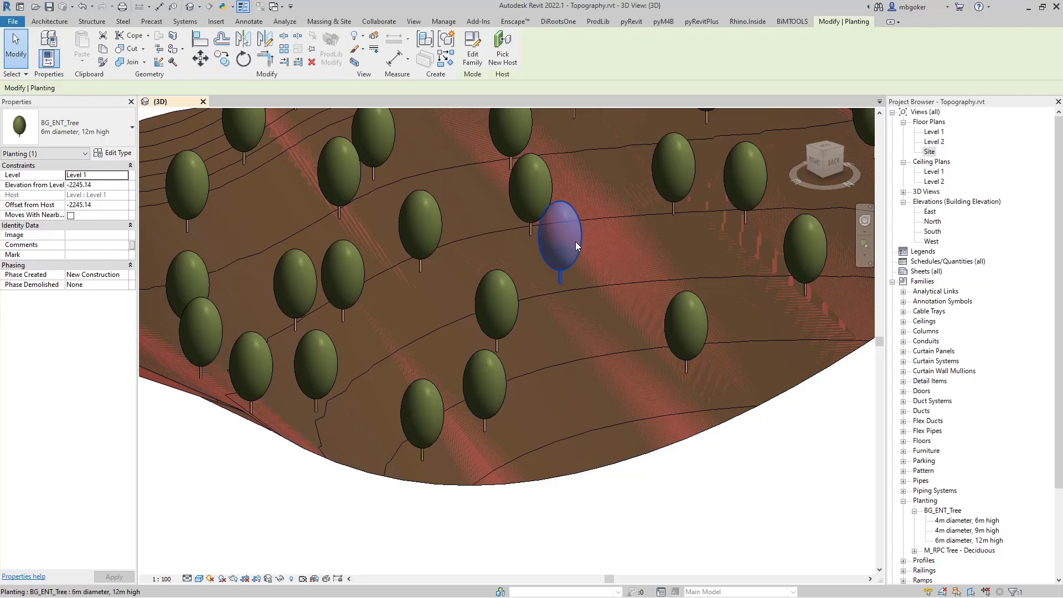
Step: Check the elevation offsets of more trees across the terrain, clear the selection and view the whole topography
middle_drag(644, 262, 458, 352)
click(502, 249)
click(526, 185)
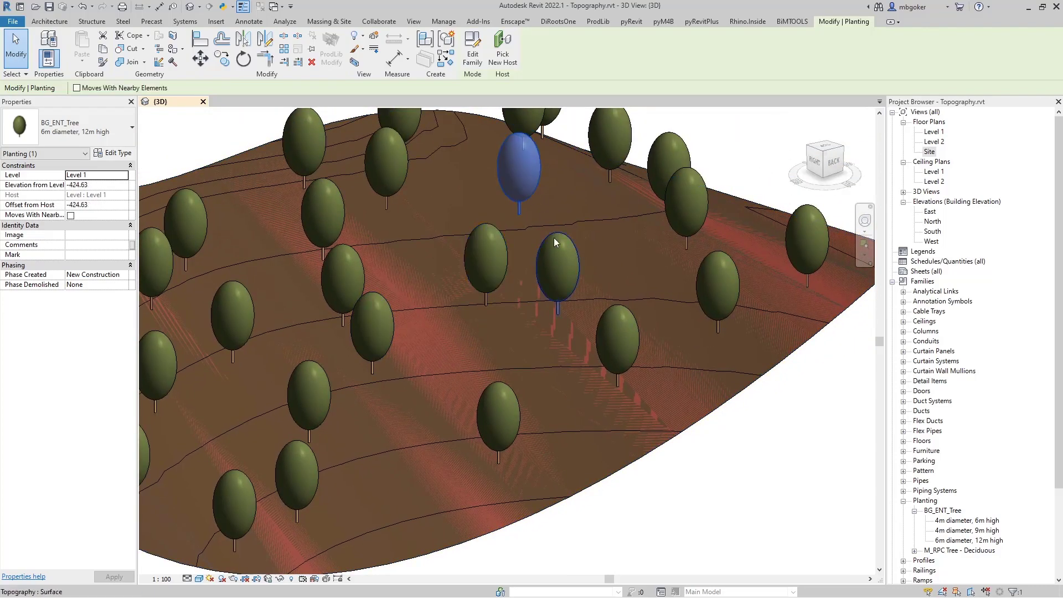
click(553, 237)
drag(829, 153, 826, 157)
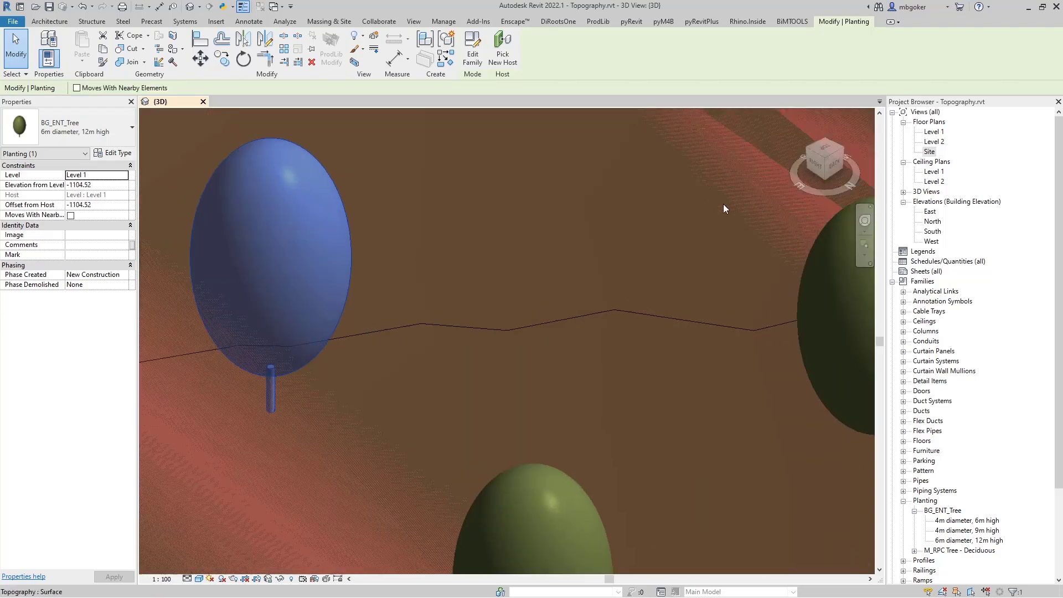
scroll(576, 288, down, 5)
key(Escape)
middle_click(638, 168)
middle_click(637, 168)
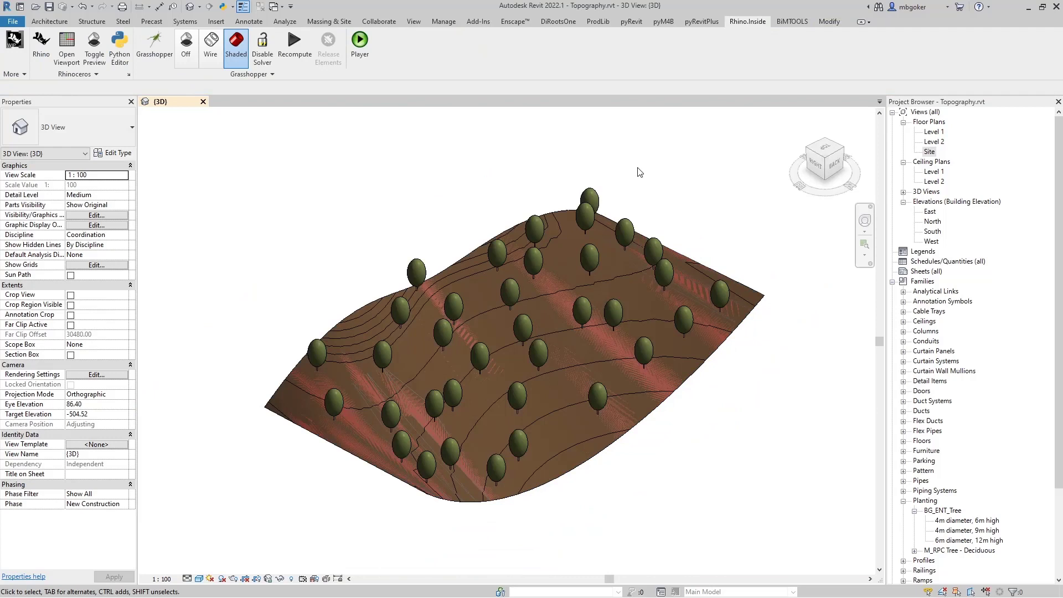